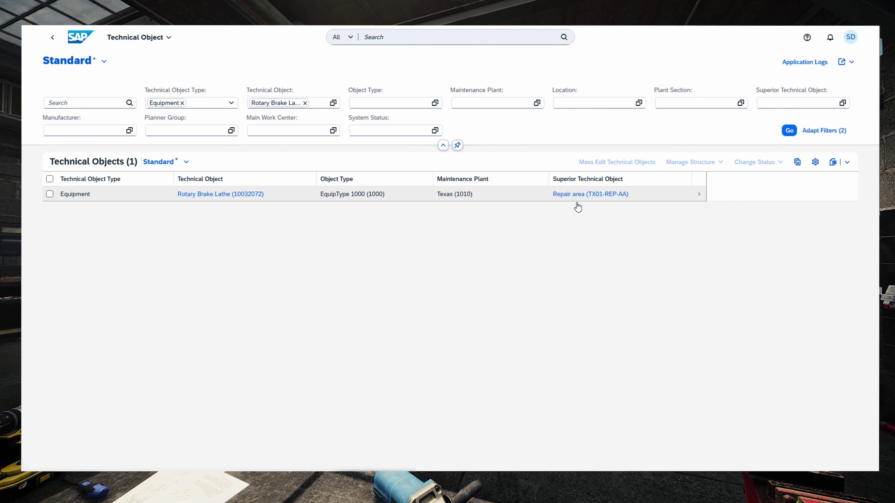
Open the Rotary Brake Lathe equipment in the Asset Viewer and display its measuring points
{"action": "left_click", "coordinate": [235, 194]}
{"action": "left_click", "coordinate": [314, 217]}
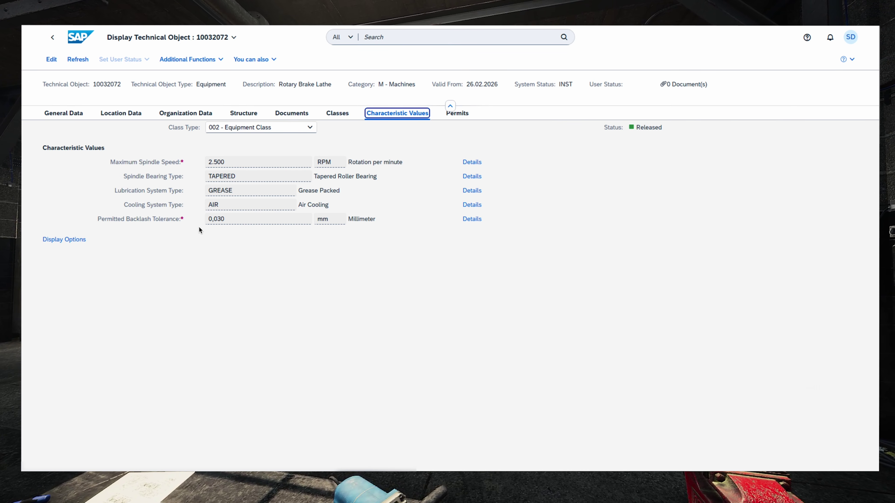
{"action": "left_click", "coordinate": [271, 59]}
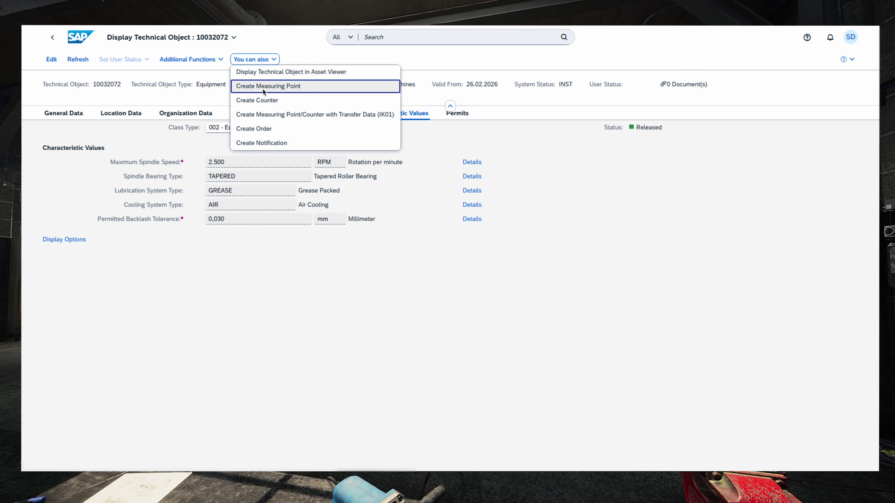
{"action": "left_click", "coordinate": [272, 70]}
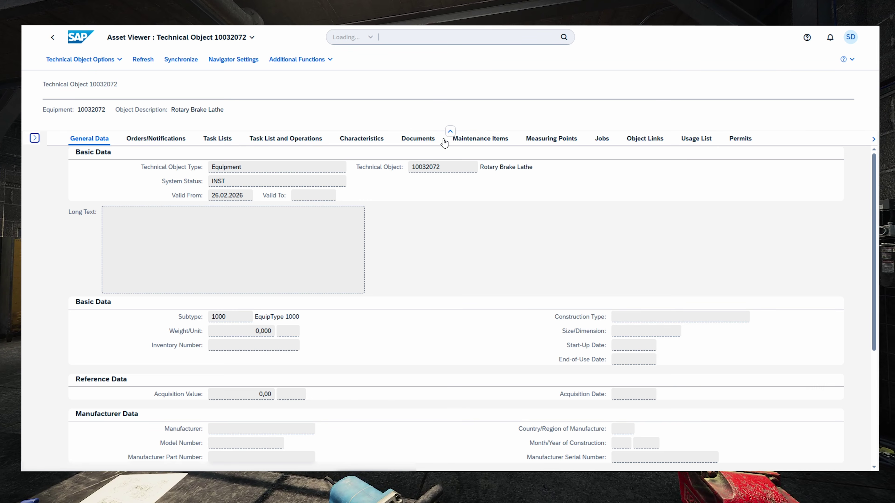
{"action": "left_click", "coordinate": [536, 139]}
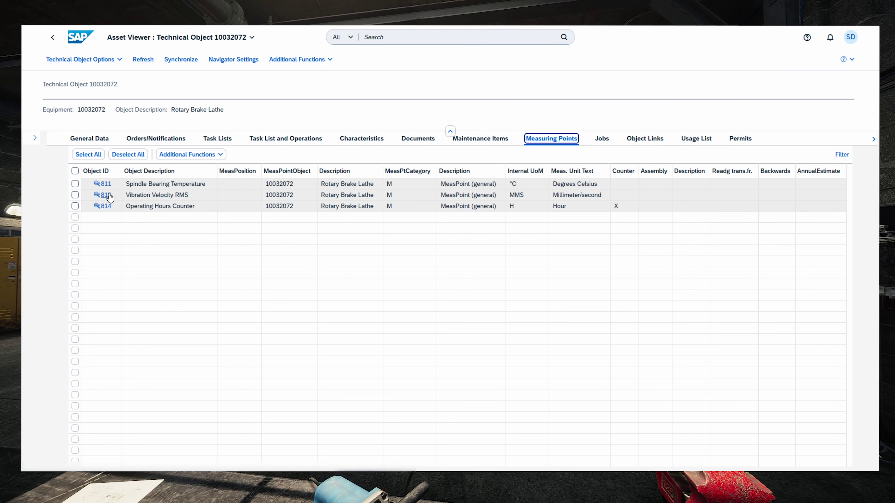
Select the Spindle Bearing Temperature, Vibration Velocity RMS and Operating Hours Counter measuring points
{"action": "left_click", "coordinate": [75, 185]}
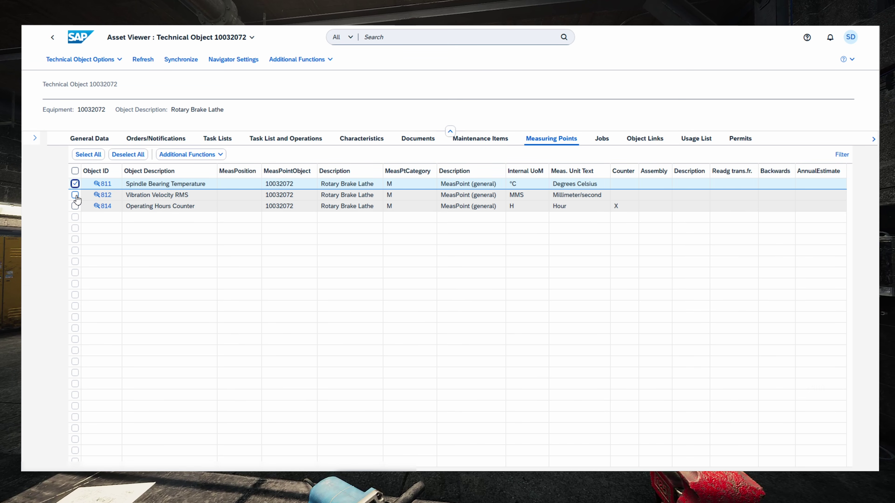
{"action": "left_click", "coordinate": [76, 195]}
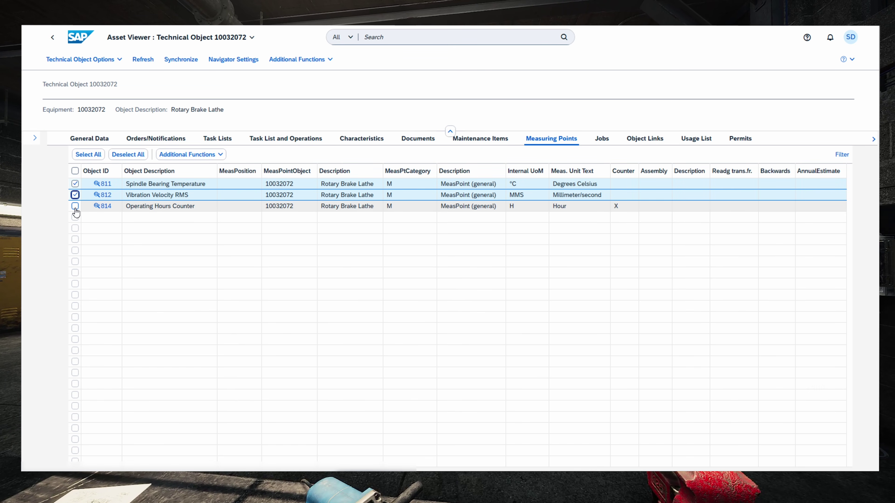
{"action": "left_click", "coordinate": [75, 207]}
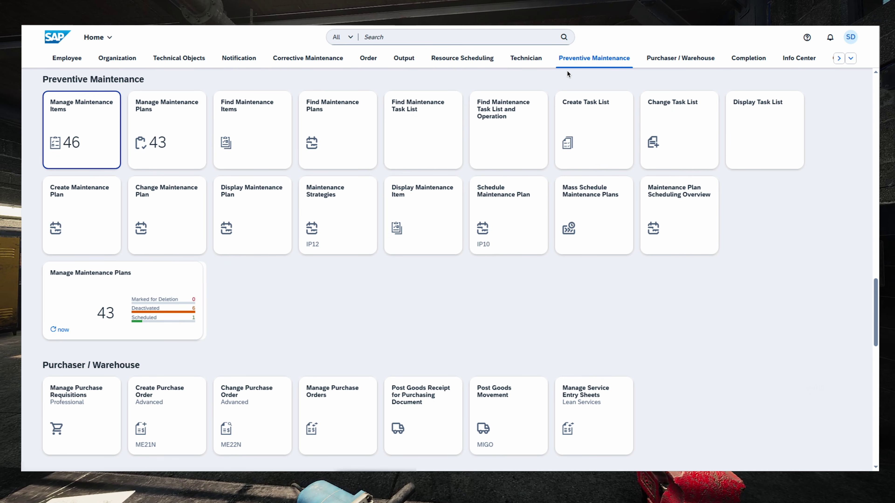
Create a general maintenance task list in group CLM03CNC described as "3MON Lathe maintenance" and choose its usage
{"action": "left_click", "coordinate": [583, 103]}
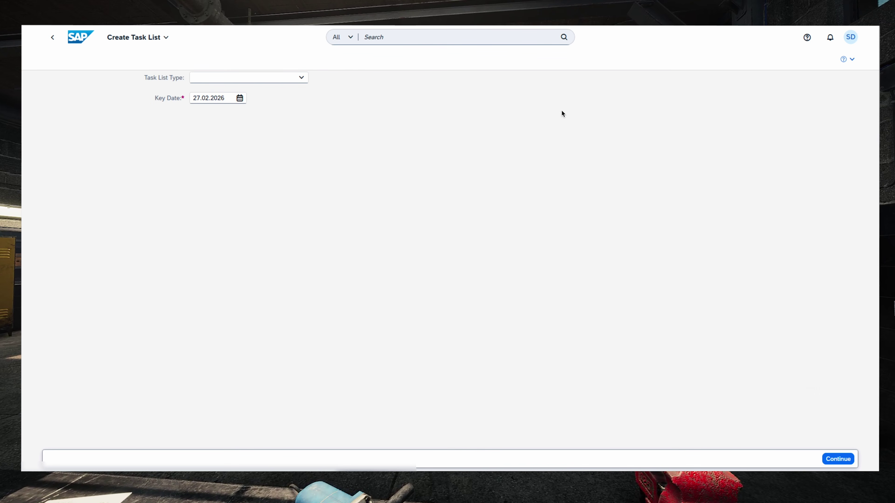
{"action": "left_click", "coordinate": [248, 78]}
{"action": "left_click", "coordinate": [250, 98]}
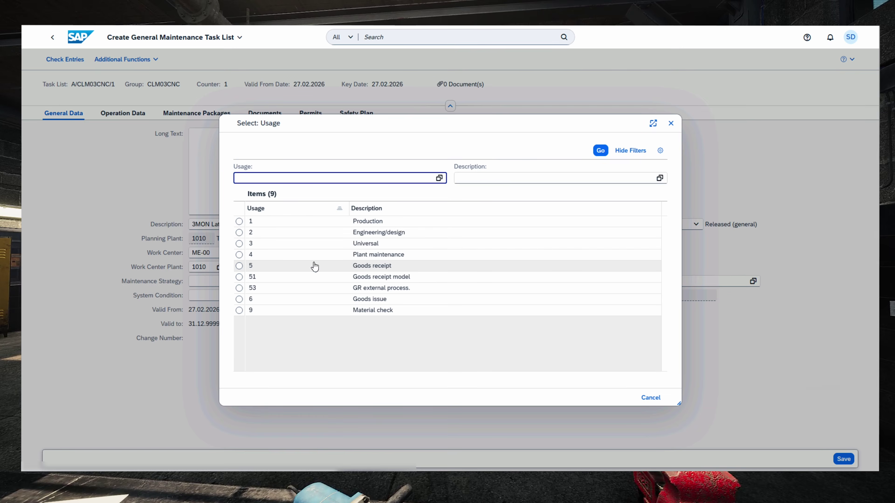
{"action": "left_click", "coordinate": [314, 265]}
Add the operations "Inspect spindle bearing condition" and "Check lubrication system" to the task list, using the Internal operations view
{"action": "left_click", "coordinate": [123, 113]}
{"action": "left_click", "coordinate": [82, 143]}
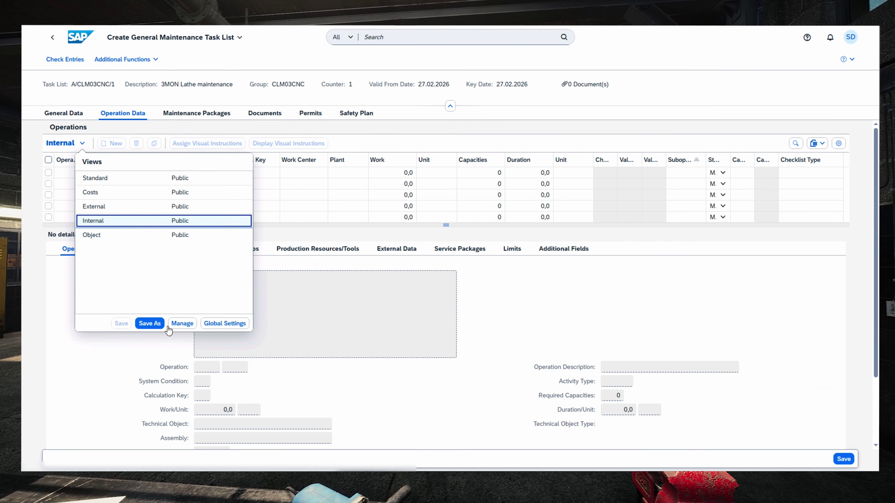
{"action": "left_click", "coordinate": [77, 172]}
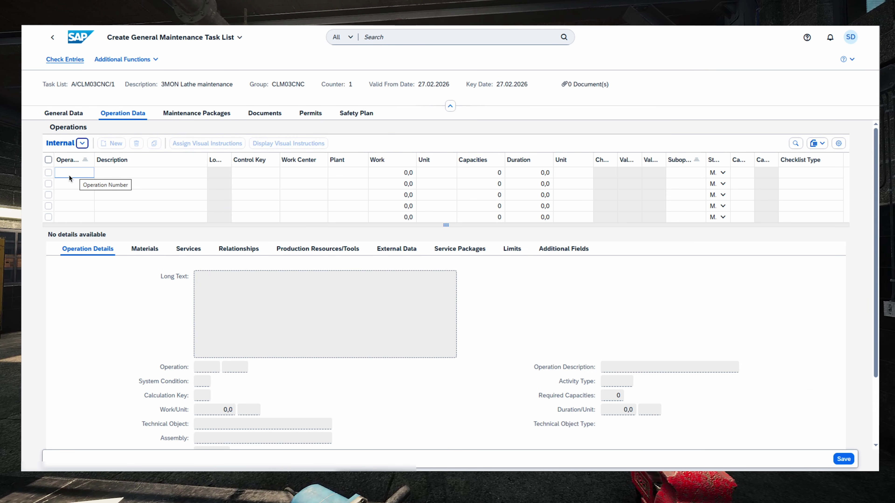
{"action": "left_click", "coordinate": [137, 174]}
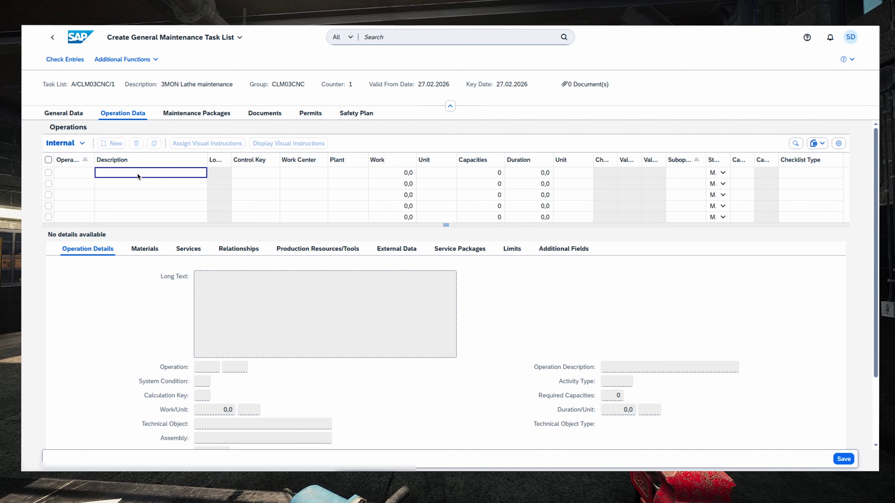
{"action": "type", "text": "Inspect spindle bearing condition"}
{"action": "key", "text": "Return"}
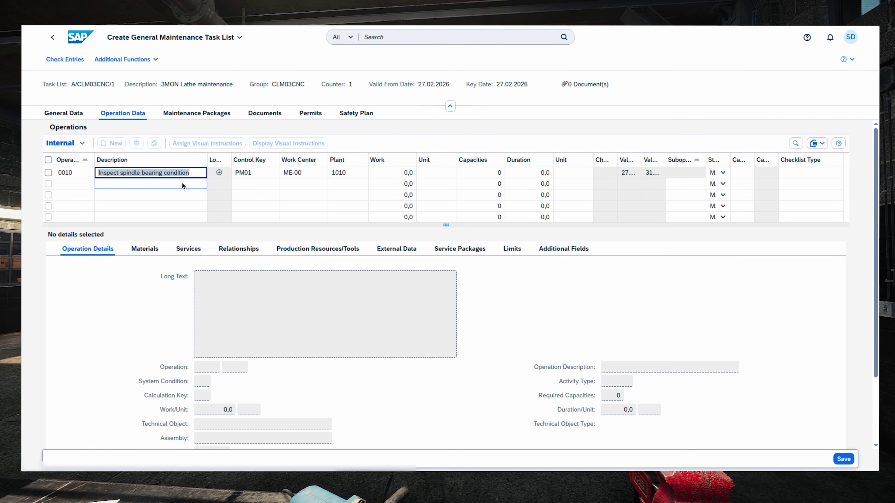
{"action": "type", "text": "Check lubrication system"}
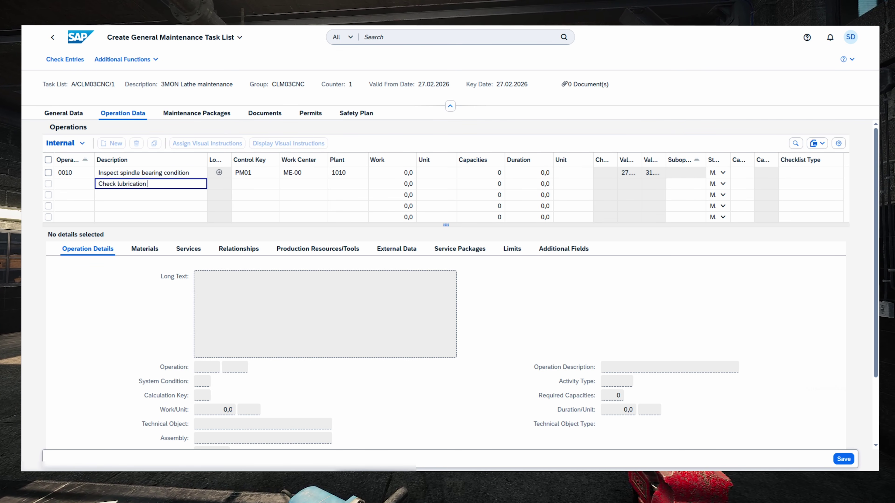
{"action": "key", "text": "Return"}
Add the operations "Clean guideways and verify movement", "Measure backlash tolerance" and "Inspect cooling pump and flow"
{"action": "type", "text": "Clean guideways and verify movement"}
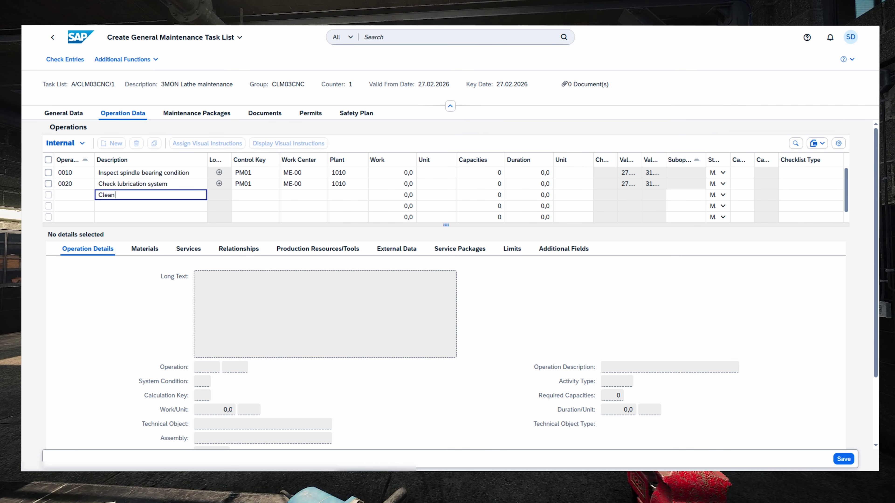
{"action": "key", "text": "Return"}
{"action": "type", "text": "Measure backlash tolerance"}
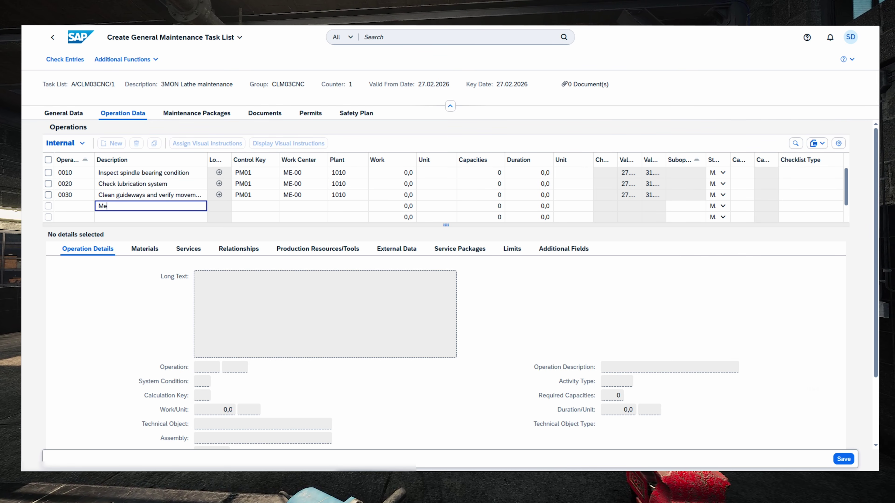
{"action": "key", "text": "Return"}
{"action": "type", "text": "Inspect cooling pump and flow"}
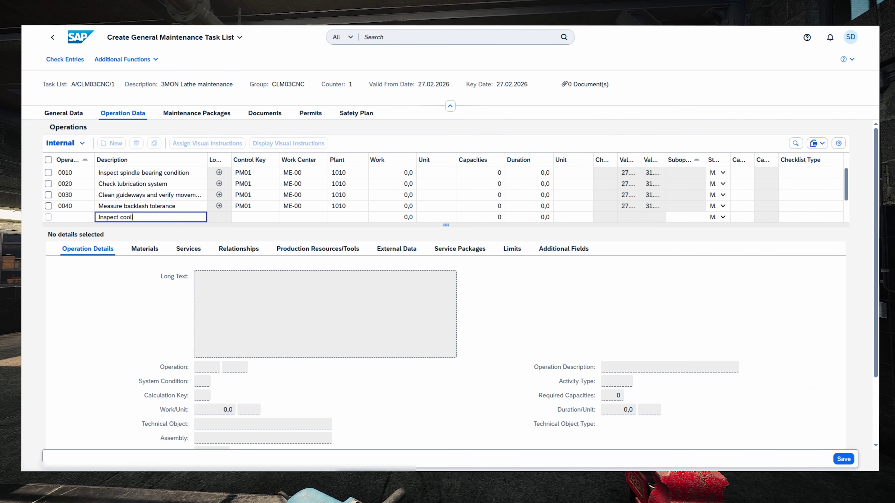
{"action": "key", "text": "Return"}
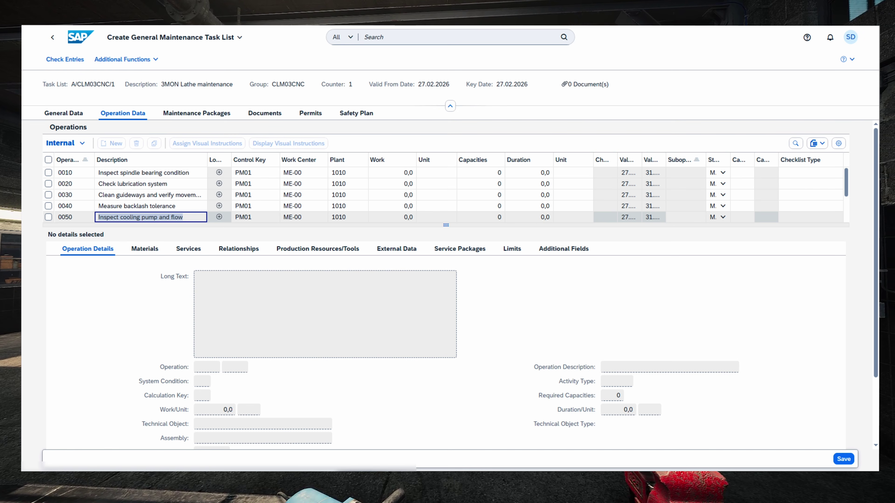
Set the planned work of operations 0010 to 0050 to 4, 2, 2, 1 and 1 hours respectively
{"action": "left_click", "coordinate": [301, 217]}
{"action": "left_click", "coordinate": [401, 175]}
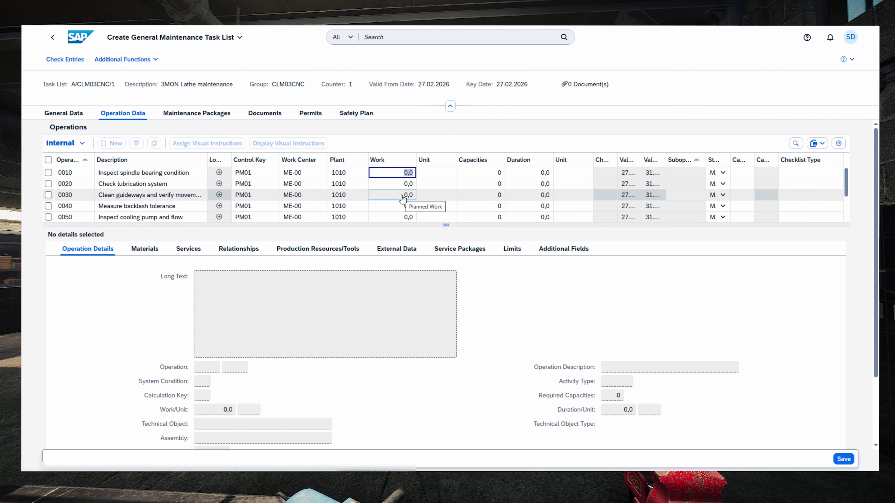
{"action": "type", "text": "4"}
{"action": "key", "text": "Return"}
{"action": "type", "text": "2"}
{"action": "key", "text": "Return"}
{"action": "type", "text": "2"}
{"action": "key", "text": "Return"}
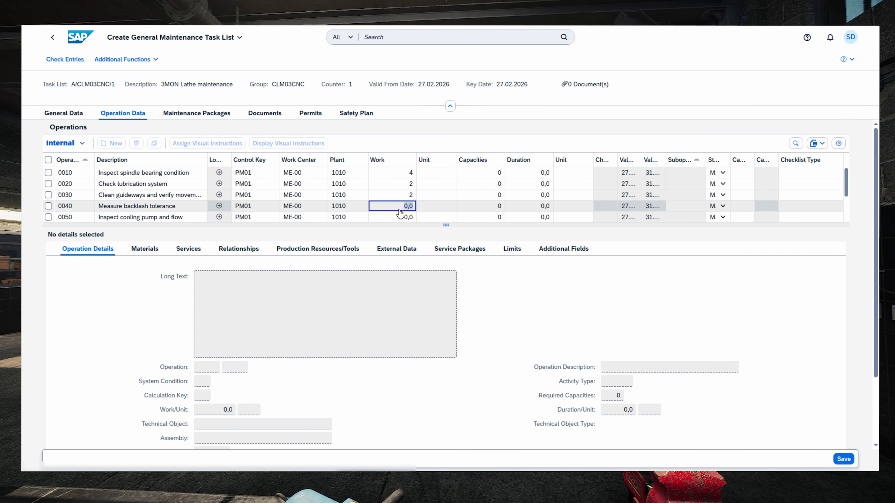
{"action": "type", "text": "1"}
{"action": "key", "text": "Return"}
{"action": "key", "text": "BackSpace"}
{"action": "type", "text": "1"}
{"action": "key", "text": "Return"}
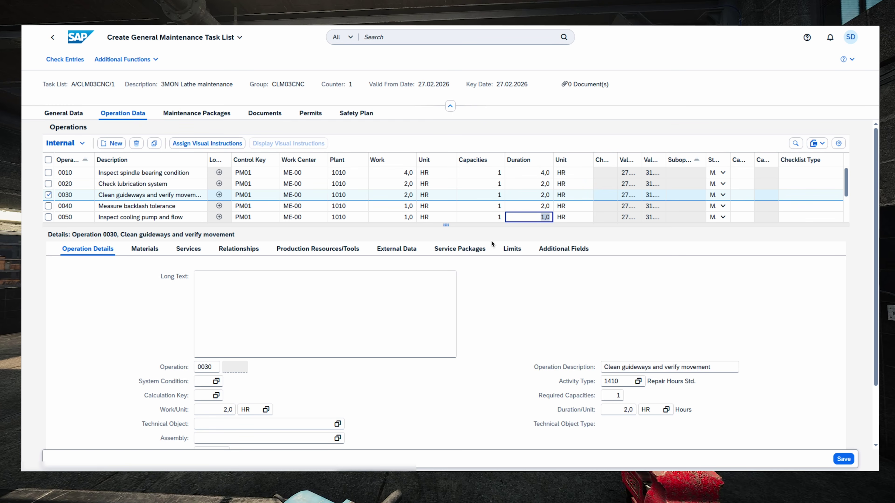
Add the operation "PM Checklist - Measurement and Verif." with 0,5 hours of work and a duration of 1,0 hour
{"action": "left_click_drag", "start_coordinate": [846, 183], "coordinate": [849, 209]}
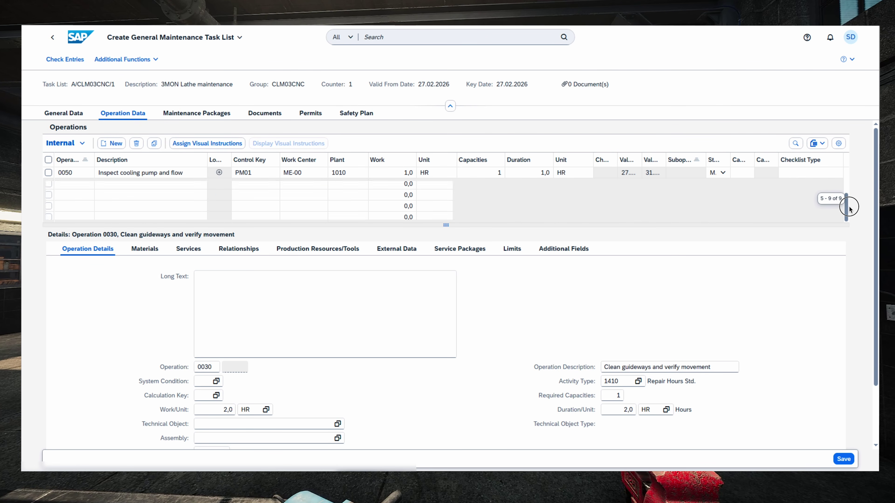
{"action": "left_click", "coordinate": [144, 186]}
{"action": "type", "text": "PM Checklist -"}
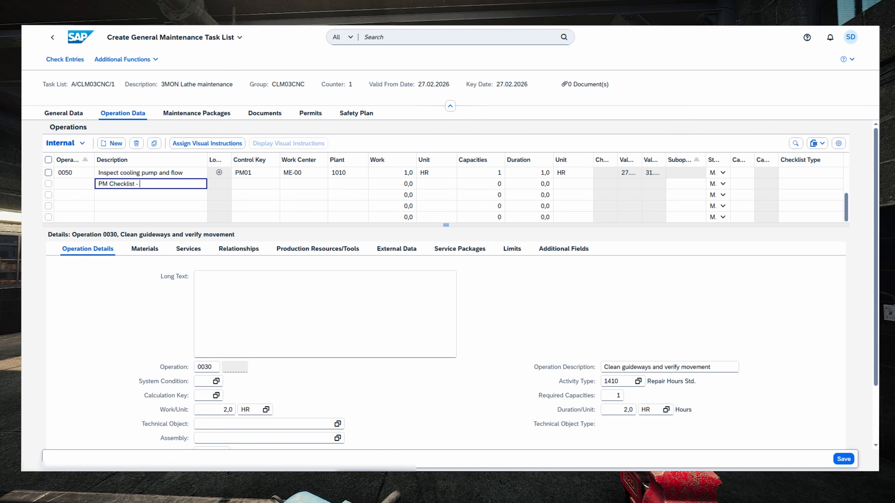
{"action": "type", "text": " Measurement and Verification"}
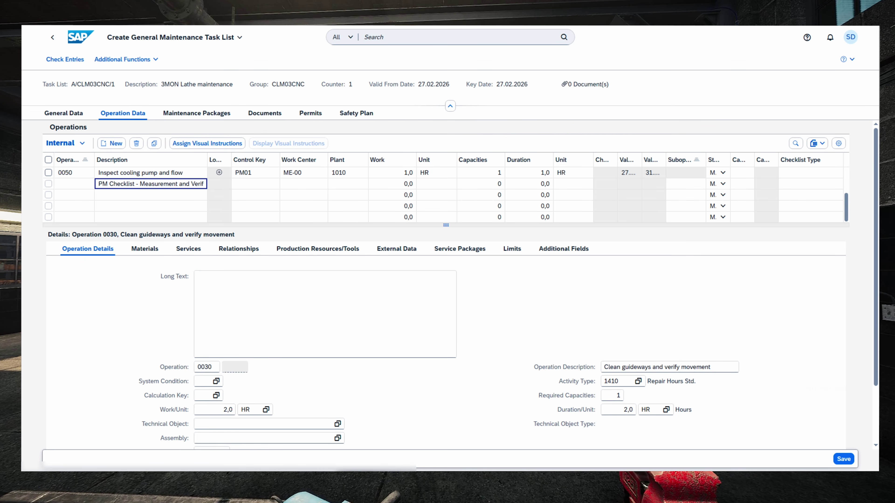
{"action": "left_click", "coordinate": [409, 184]}
{"action": "type", "text": "0,5"}
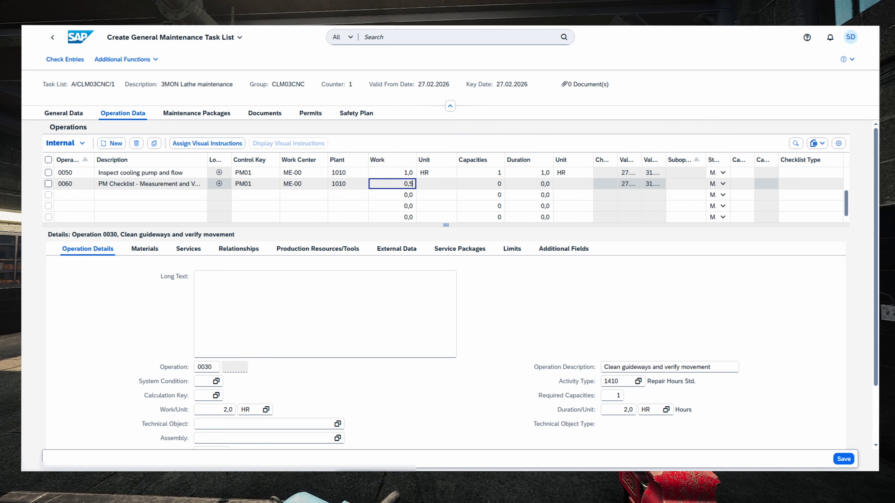
{"action": "key", "text": "Tab"}
{"action": "key", "text": "Tab"}
{"action": "key", "text": "Tab"}
{"action": "key", "text": "Tab"}
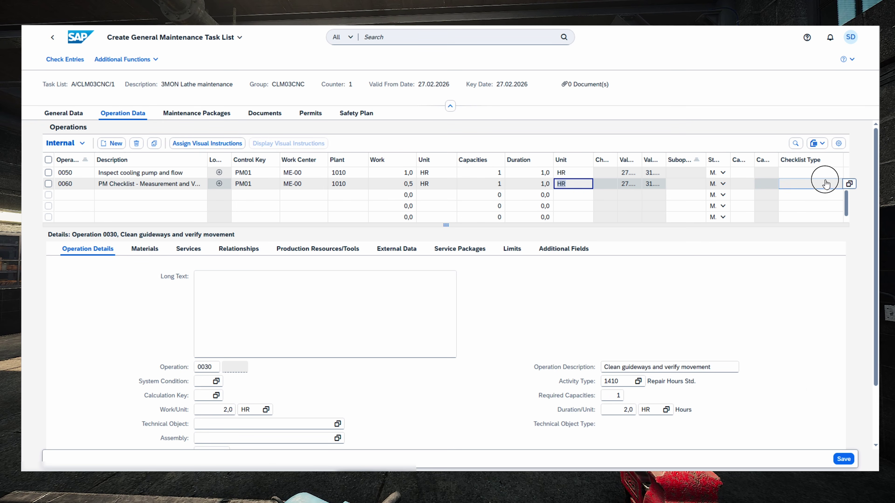
Assign the quarterly mechanical checklist type CL03MM to the PM Checklist operation 0060
{"action": "left_click", "coordinate": [810, 184]}
{"action": "left_click", "coordinate": [849, 184]}
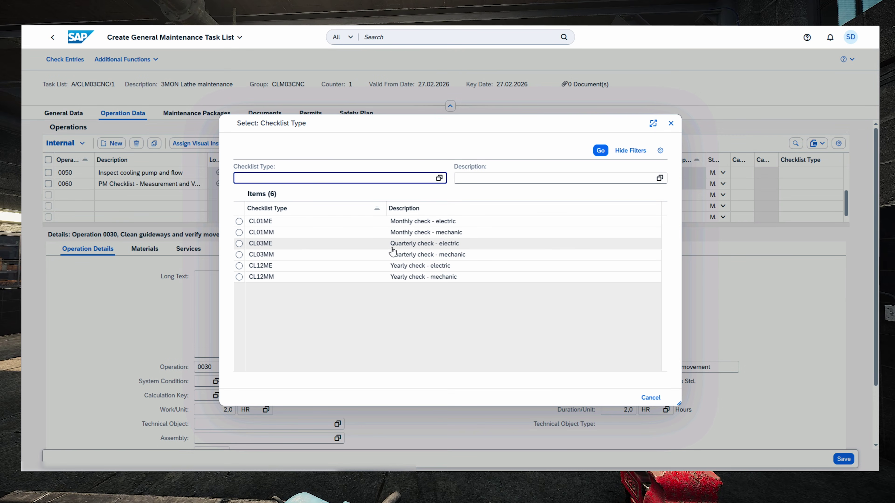
{"action": "left_click", "coordinate": [239, 254]}
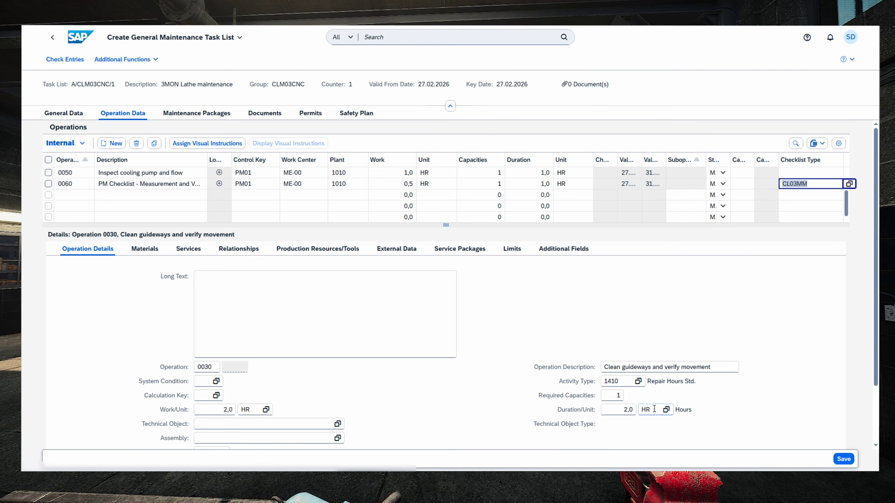
Widen the stage column, set operation 0060's stage to POST and save the task list
{"action": "left_click_drag", "start_coordinate": [730, 161], "coordinate": [748, 160]}
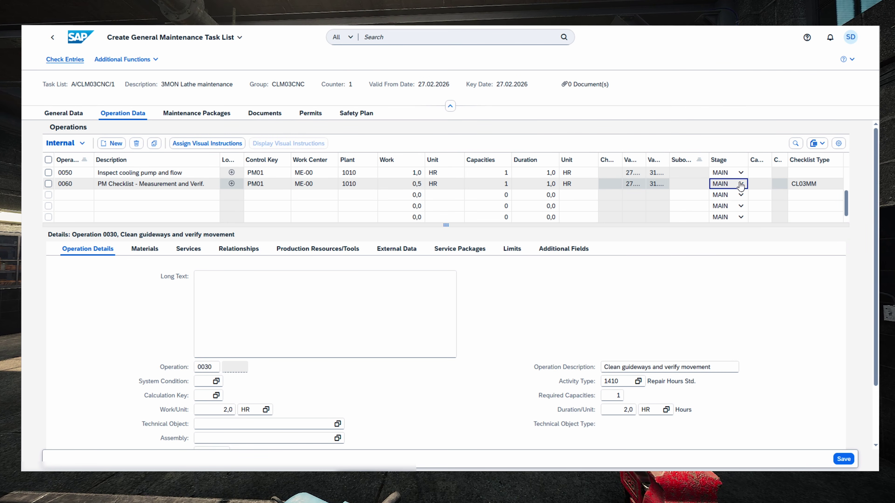
{"action": "left_click", "coordinate": [741, 184]}
{"action": "left_click", "coordinate": [729, 226]}
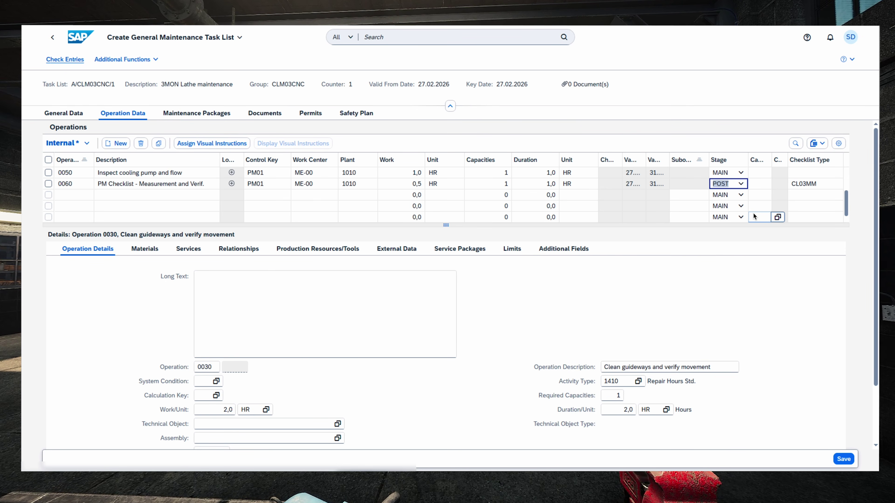
{"action": "left_click", "coordinate": [843, 458]}
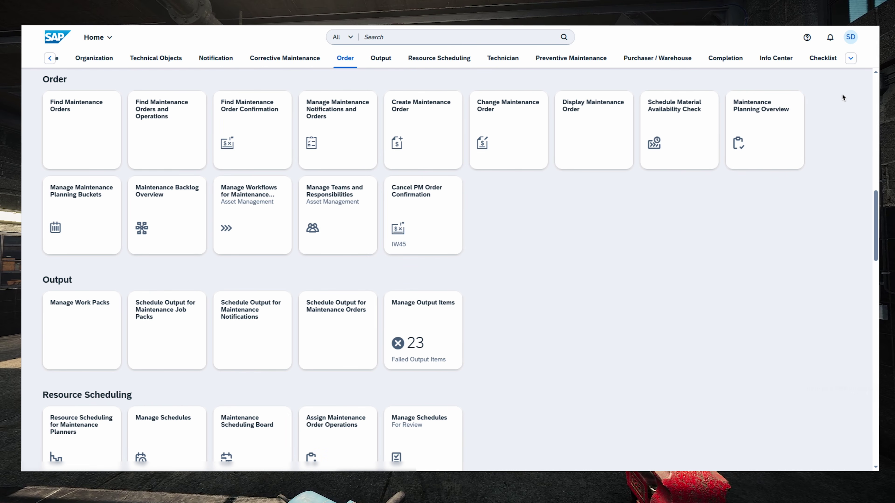
Create an inspection plan in Manage Inspection Plans with group CL-CNC01 and description "EAM Checklist CNC, Lathe"
{"action": "left_click", "coordinate": [824, 59]}
{"action": "left_click", "coordinate": [100, 118]}
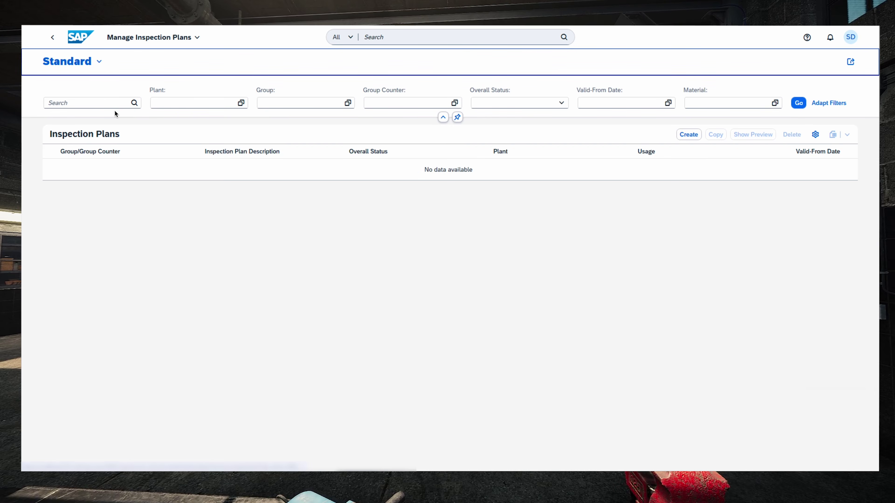
{"action": "left_click", "coordinate": [682, 134]}
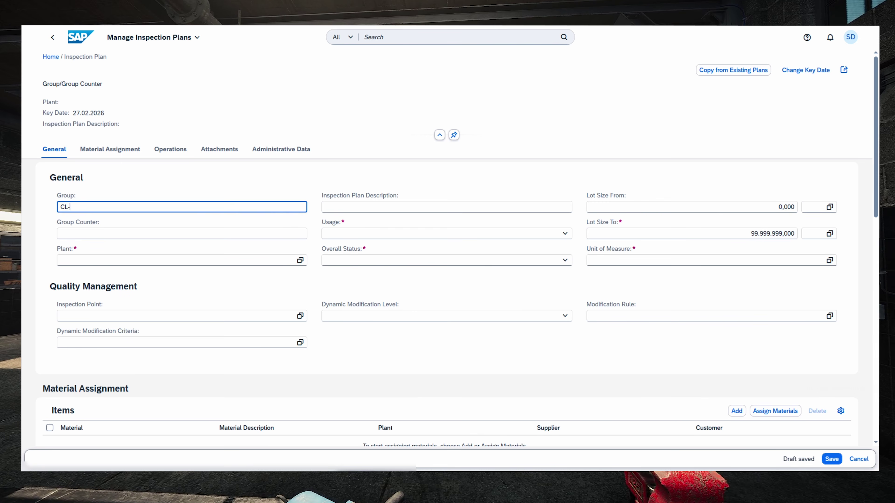
{"action": "left_click", "coordinate": [480, 209]}
{"action": "type", "text": "EAM Checklist CNC, Lathe"}
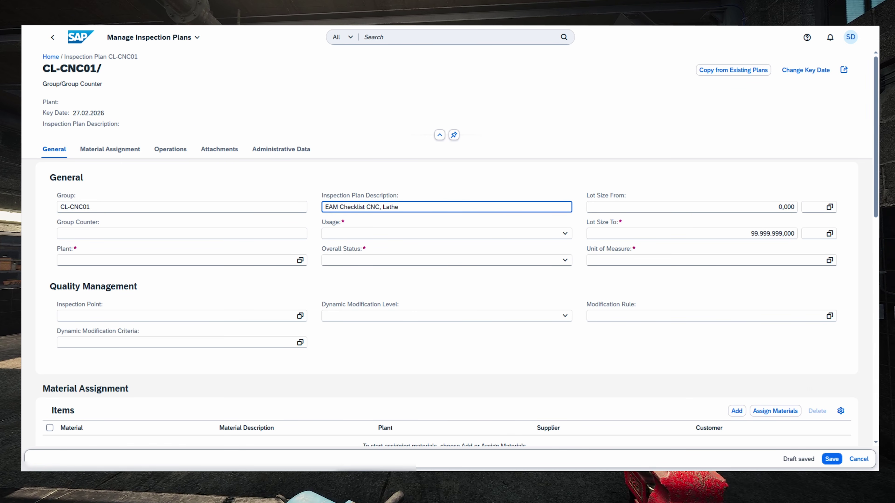
Set the plan's usage to 4 (Plant maintenance), plant to 1010, overall status to 4 (Released (general)) and unit of measure to EA
{"action": "left_click", "coordinate": [564, 233]}
{"action": "left_click", "coordinate": [182, 260]}
{"action": "type", "text": "1010"}
{"action": "left_click", "coordinate": [564, 260]}
{"action": "left_click", "coordinate": [792, 260]}
{"action": "type", "text": "EA"}
{"action": "left_click", "coordinate": [359, 310]}
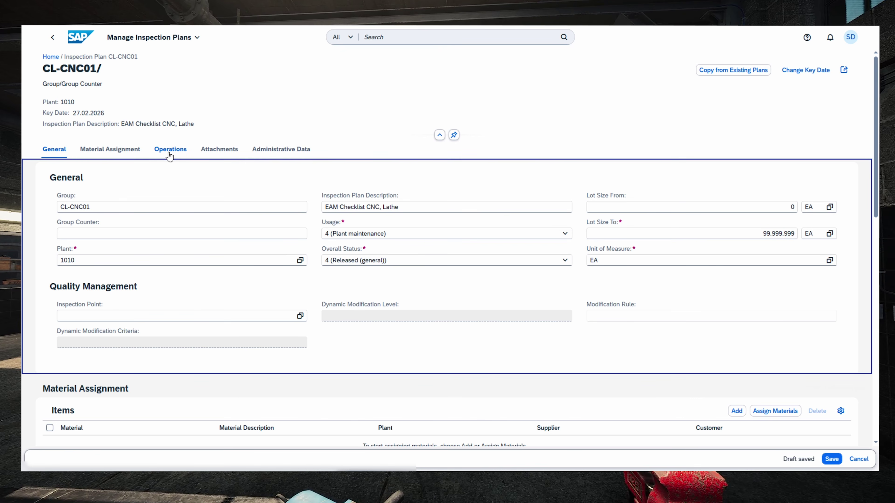
Add operation 0010 to the inspection plan with control key QM01 and description "Perform EAM Checklist"
{"action": "left_click", "coordinate": [169, 153]}
{"action": "left_click", "coordinate": [788, 151]}
{"action": "left_click", "coordinate": [358, 185]}
{"action": "left_click", "coordinate": [292, 256]}
{"action": "left_click", "coordinate": [424, 186]}
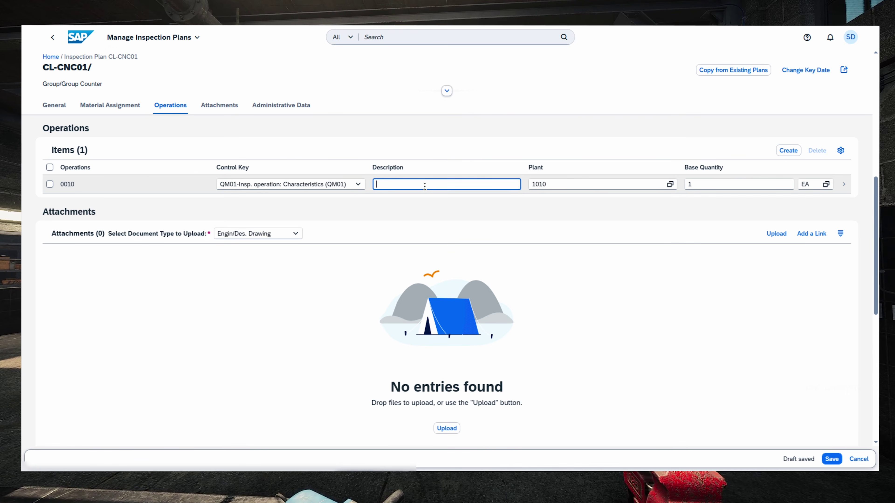
{"action": "type", "text": "Perform EAM Checklist"}
Assign master characteristics EAM_CFL1 and EAM_QN to operation 0010 and describe the EAM_QN characteristic as "Backlash tolerance"
{"action": "left_click", "coordinate": [844, 184]}
{"action": "left_click", "coordinate": [106, 105]}
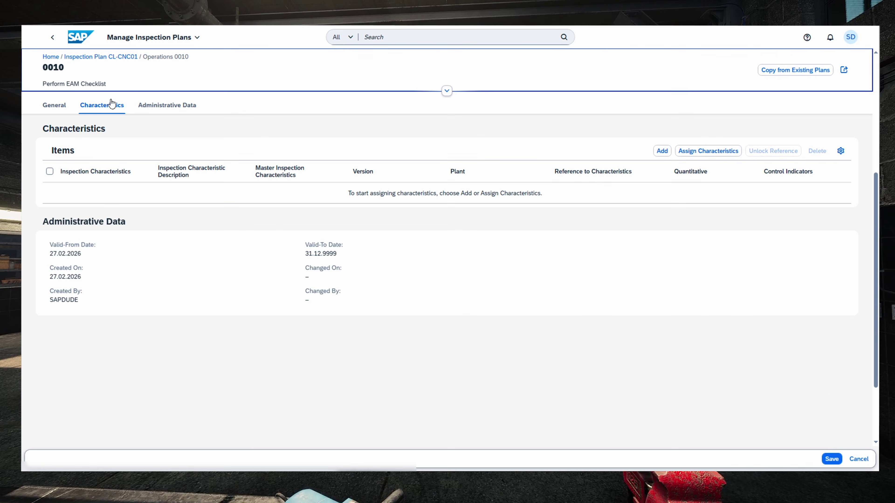
{"action": "left_click", "coordinate": [690, 152]}
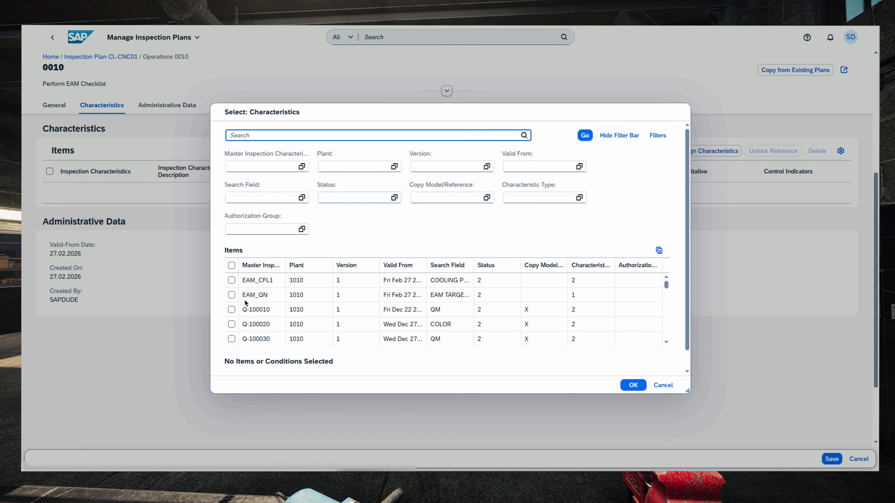
{"action": "left_click", "coordinate": [231, 281]}
{"action": "left_click", "coordinate": [231, 295]}
{"action": "left_click", "coordinate": [633, 385]}
{"action": "type", "text": "Backlash tolerance"}
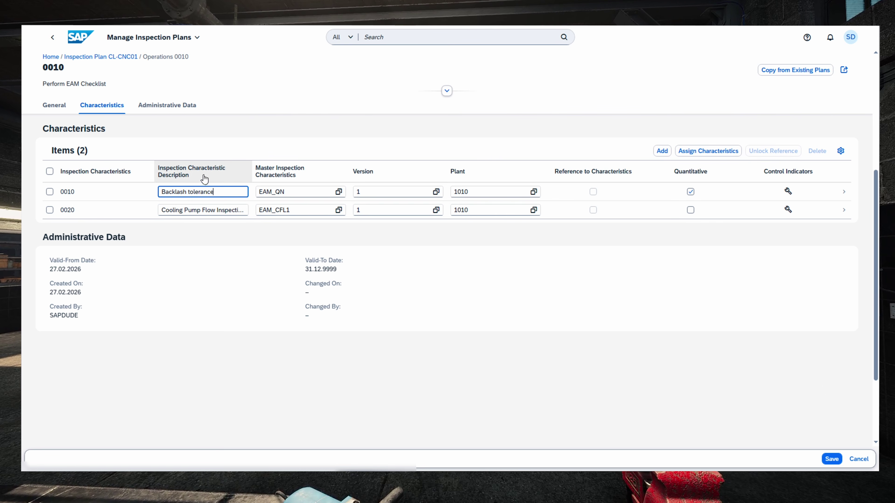
Set the backlash tolerance characteristic's lower specification limit to 0,000, upper limit to 0,050 and unit of measure to MM
{"action": "left_click", "coordinate": [844, 192]}
{"action": "left_click", "coordinate": [106, 105]}
{"action": "left_click", "coordinate": [182, 154]}
{"action": "type", "text": ",000"}
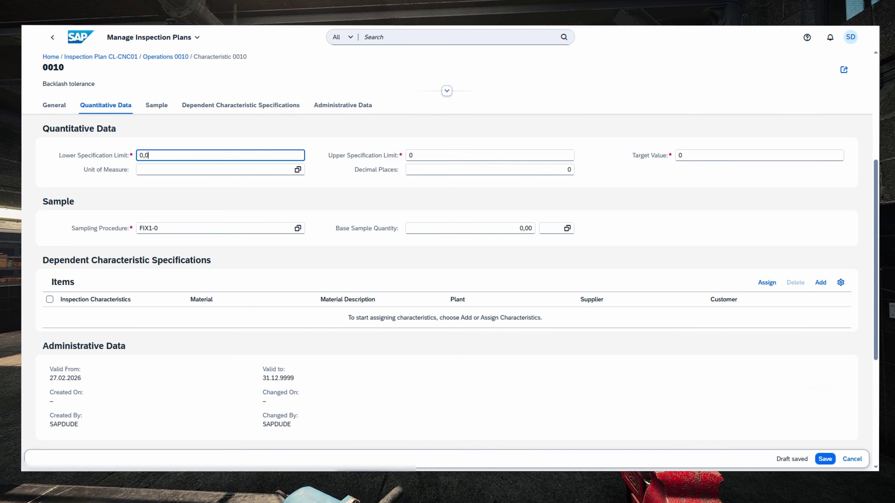
{"action": "key", "text": "Tab"}
{"action": "key", "text": "BackSpace"}
{"action": "type", "text": "0,050"}
{"action": "key", "text": "Tab"}
{"action": "key", "text": "Tab"}
{"action": "type", "text": "MM"}
{"action": "key", "text": "Tab"}
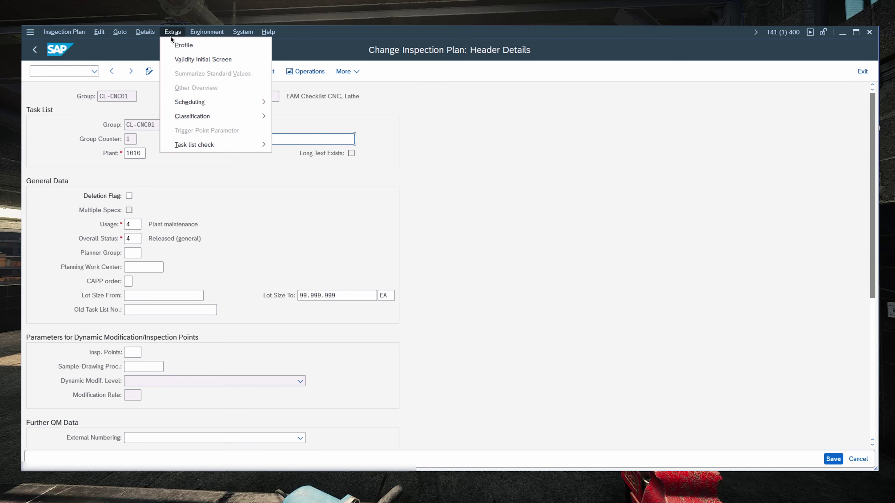
Assign class ZCL_INSP_LATHE to inspection plan CL-CNC01 in its classification
{"action": "mouse_move", "coordinate": [198, 117]}
{"action": "left_click", "coordinate": [305, 117]}
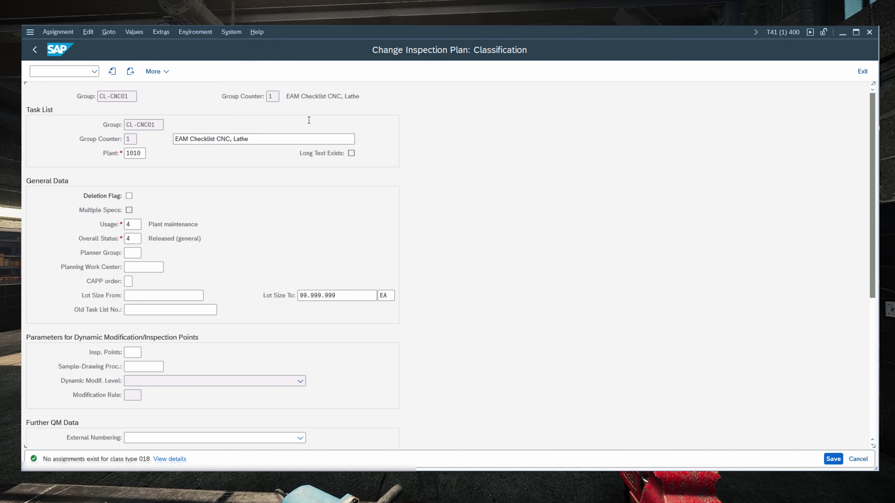
{"action": "type", "text": "ZCL_INSP_LATHE"}
{"action": "key", "text": "Return"}
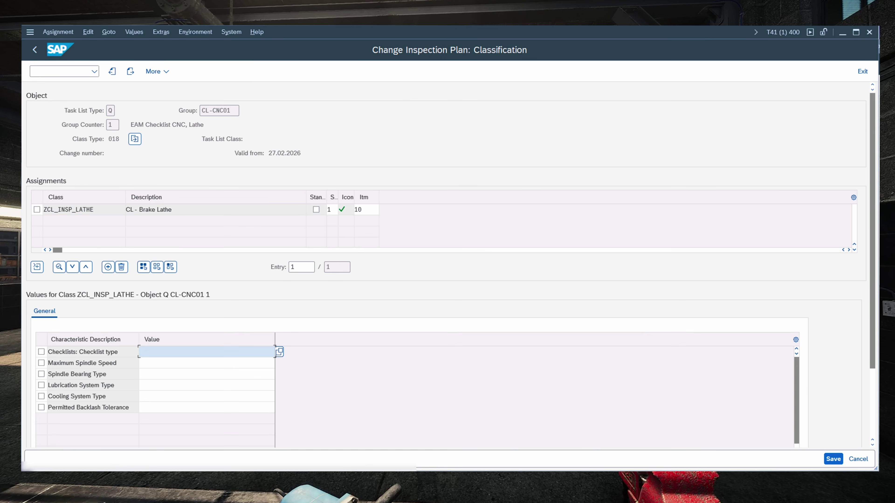
Set the class values to checklist type CL03MM, maximum spindle speed 2500 and spindle bearing type Tapered Roller Bearing
{"action": "left_click", "coordinate": [280, 352]}
{"action": "double_click", "coordinate": [311, 349]}
{"action": "left_click", "coordinate": [208, 364]}
{"action": "type", "text": "3500"}
{"action": "left_click", "coordinate": [209, 374]}
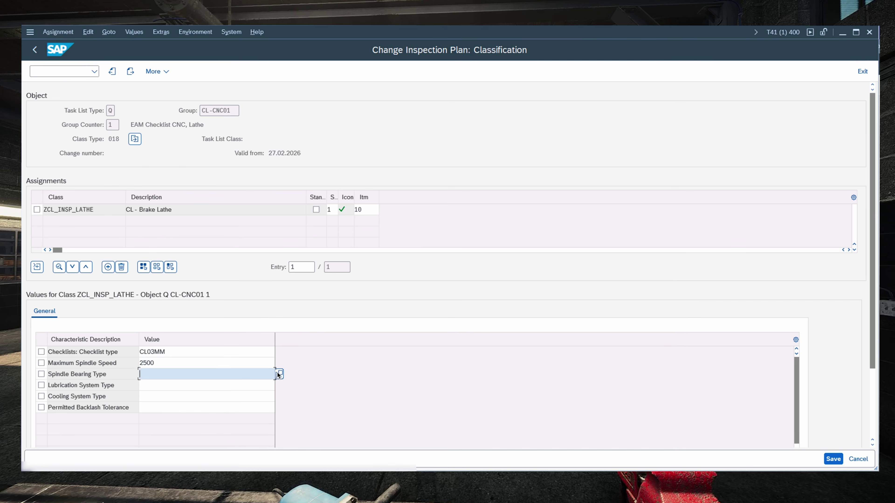
{"action": "left_click", "coordinate": [279, 374]}
{"action": "left_click", "coordinate": [59, 291]}
{"action": "left_click", "coordinate": [325, 446]}
Set lubrication to Grease Packed, cooling to Air Cooling and permitted backlash tolerance to 0,050, and save the inspection plan's classification
{"action": "left_click", "coordinate": [208, 385]}
{"action": "left_click", "coordinate": [281, 385]}
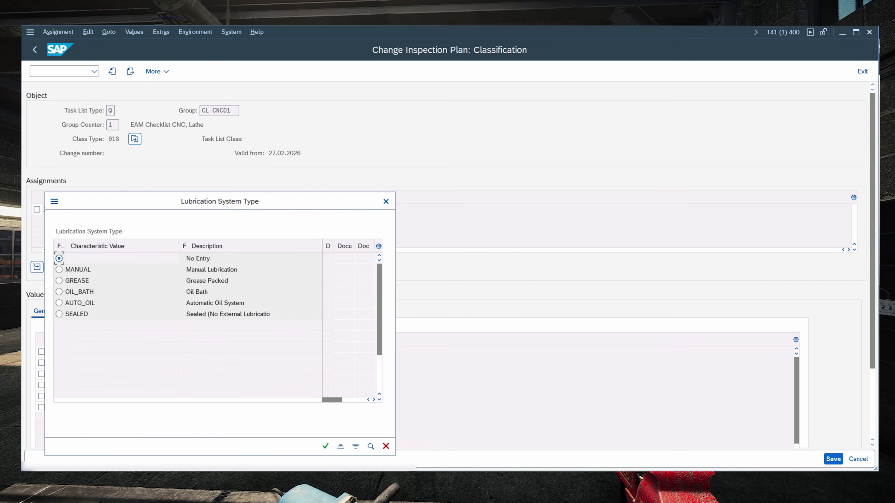
{"action": "left_click", "coordinate": [325, 446]}
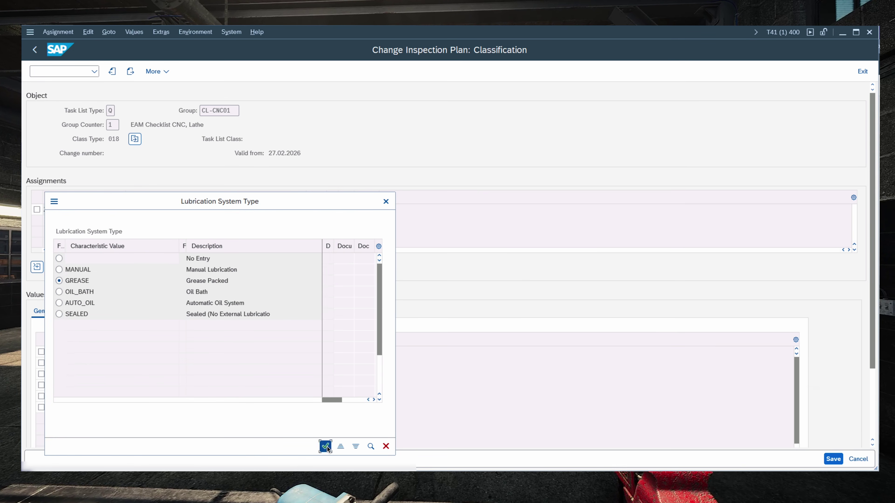
{"action": "left_click", "coordinate": [208, 396]}
{"action": "left_click", "coordinate": [281, 397]}
{"action": "left_click", "coordinate": [59, 280]}
{"action": "left_click", "coordinate": [325, 447]}
{"action": "left_click", "coordinate": [208, 408]}
{"action": "type", "text": "0,050"}
{"action": "key", "text": "Return"}
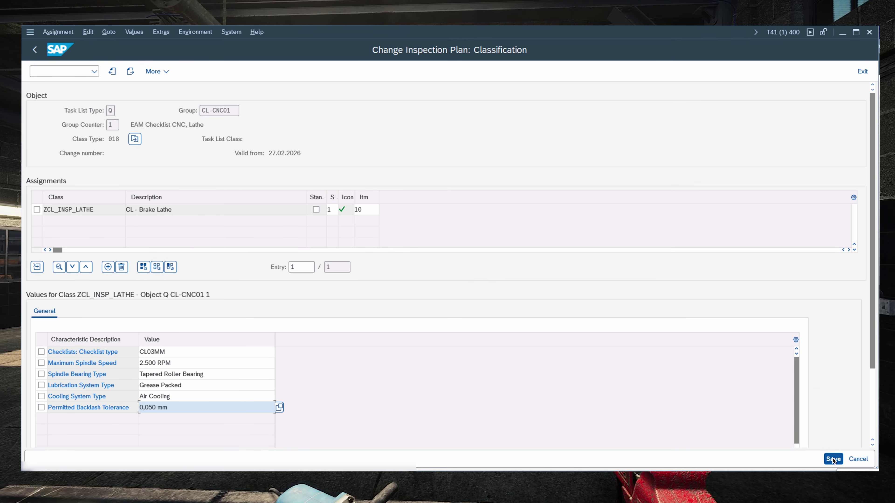
{"action": "left_click", "coordinate": [833, 459]}
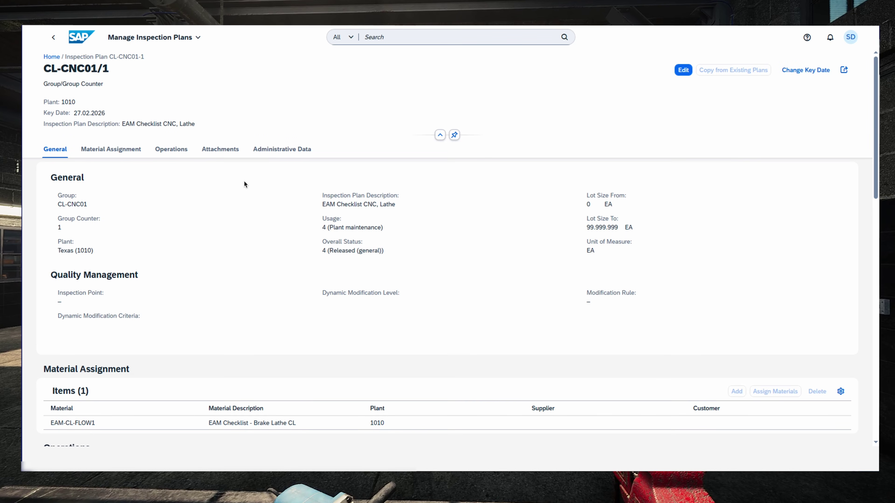
{"action": "scroll", "coordinate": [244, 181], "scroll_direction": "down", "scroll_amount": 5}
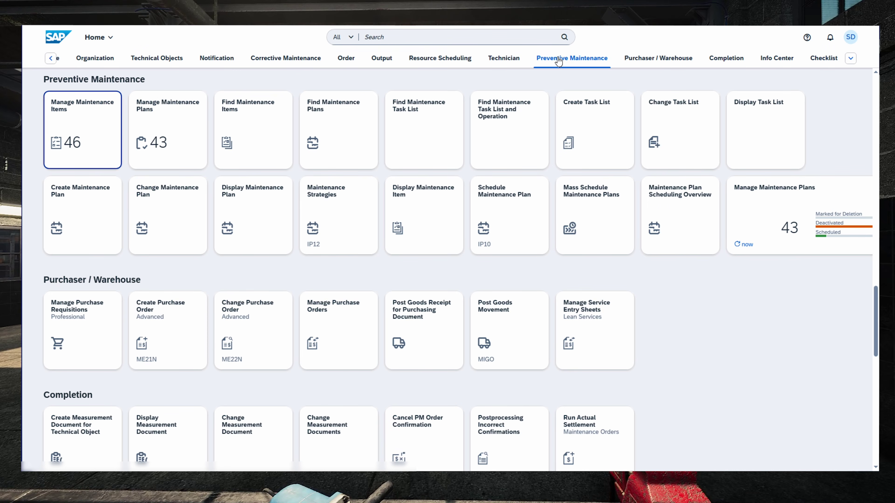
Create a Maintenance Order (PM) plan named "3MON Brake lathe maintenance" in Manage Maintenance Plans
{"action": "left_click", "coordinate": [166, 127]}
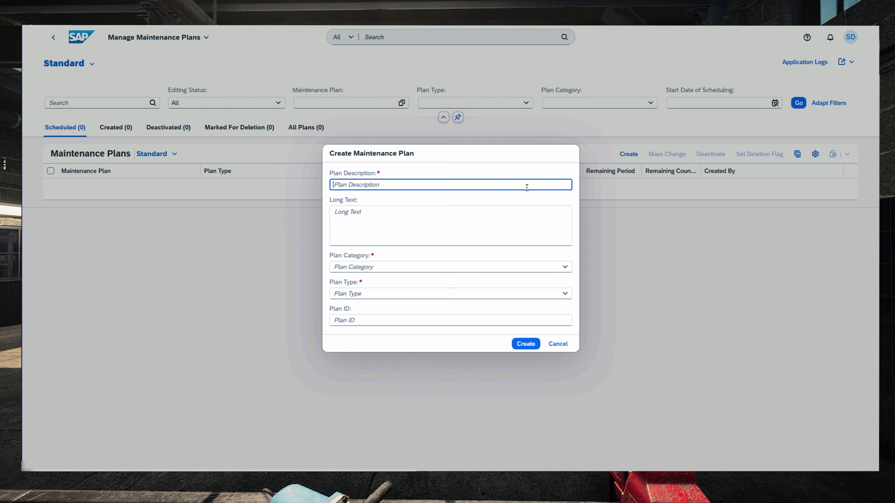
{"action": "type", "text": "3MON Brake lathe maintenance"}
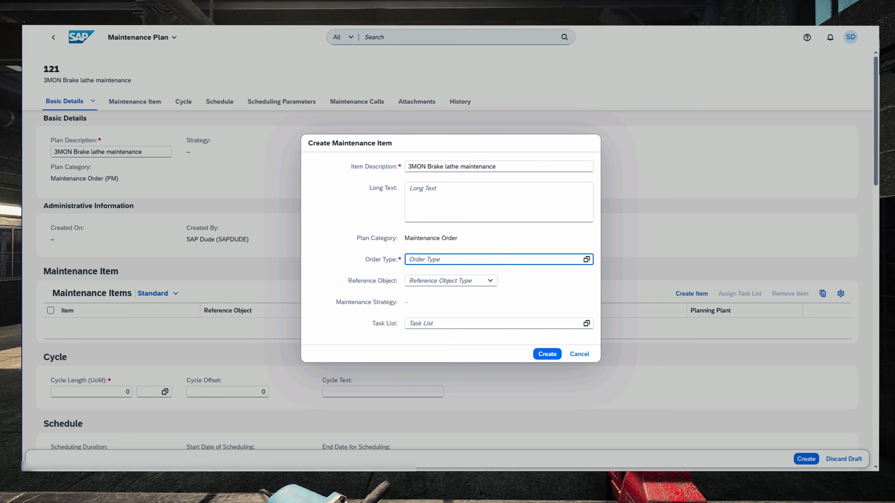
Create the plan's maintenance item with order type YA90, equipment 10032072 as reference object and task list A/CLM03CNC/1
{"action": "type", "text": "YBA2"}
{"action": "left_click", "coordinate": [489, 282]}
{"action": "left_click", "coordinate": [428, 308]}
{"action": "type", "text": "10032072"}
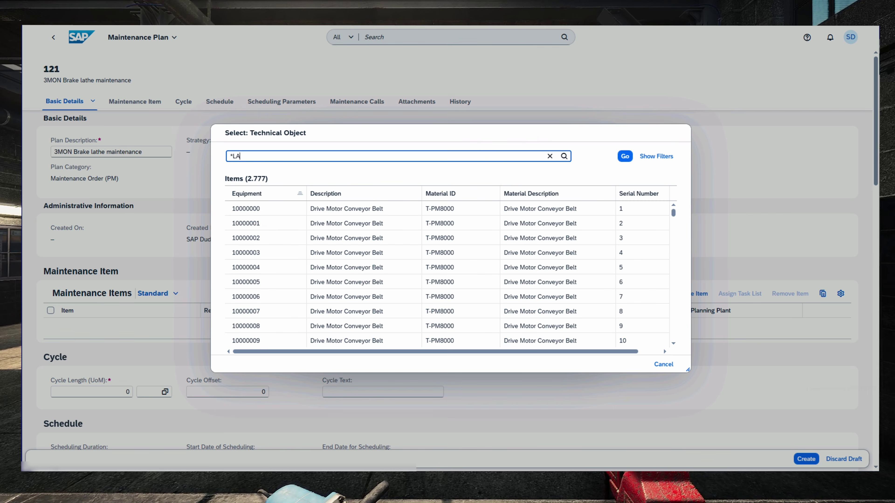
{"action": "left_click", "coordinate": [352, 212]}
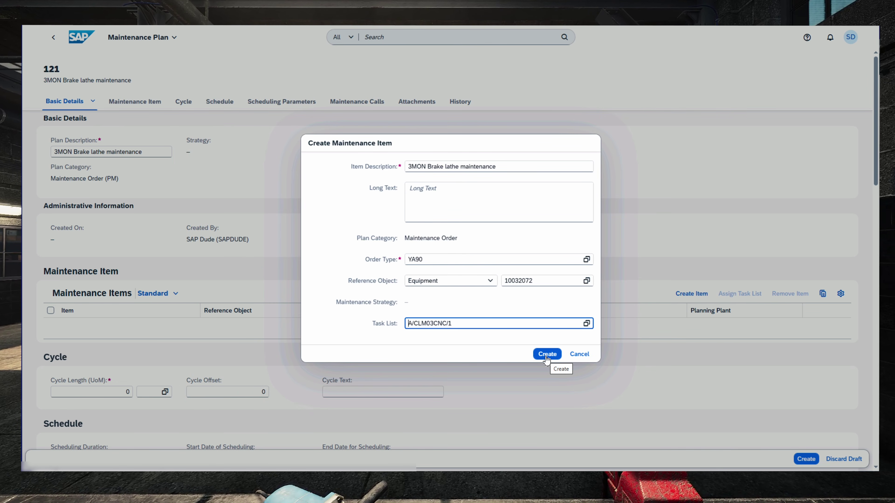
{"action": "left_click", "coordinate": [546, 357]}
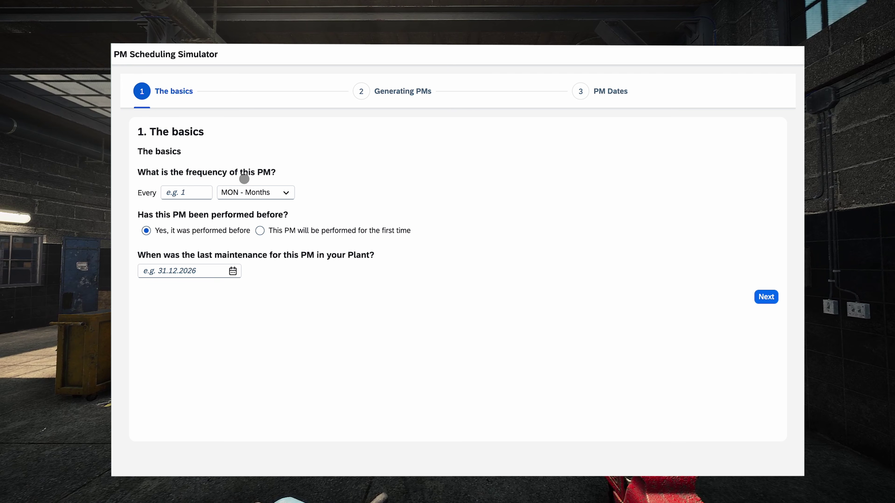
In the PM Scheduling Simulator, set a frequency of every 3 months for a first-time PM due on 01.04.2026
{"action": "left_click", "coordinate": [197, 192]}
{"action": "type", "text": "3"}
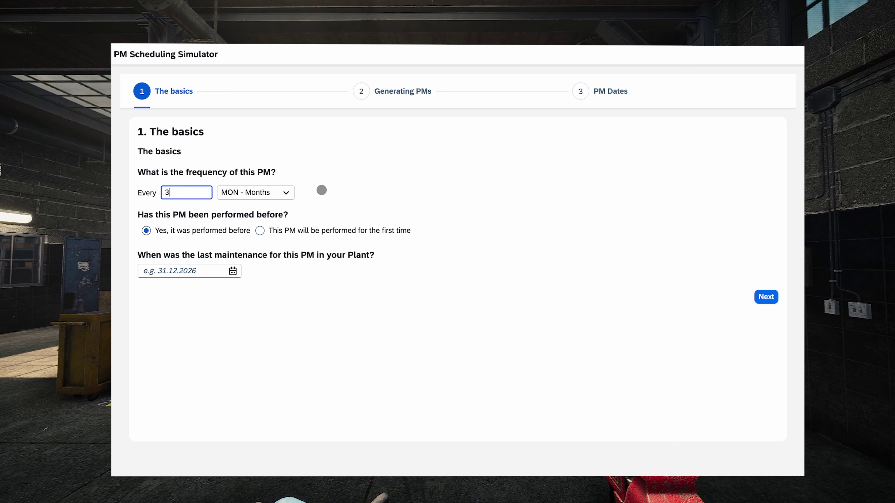
{"action": "left_click", "coordinate": [321, 191]}
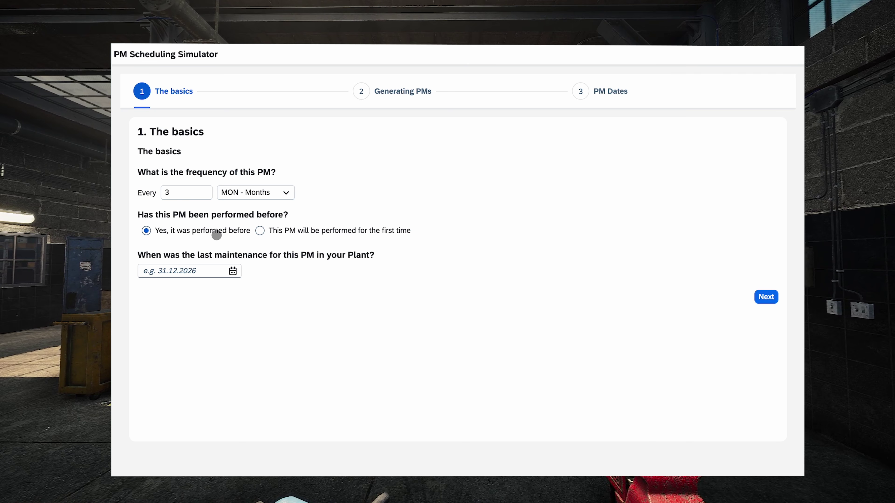
{"action": "left_click", "coordinate": [259, 231]}
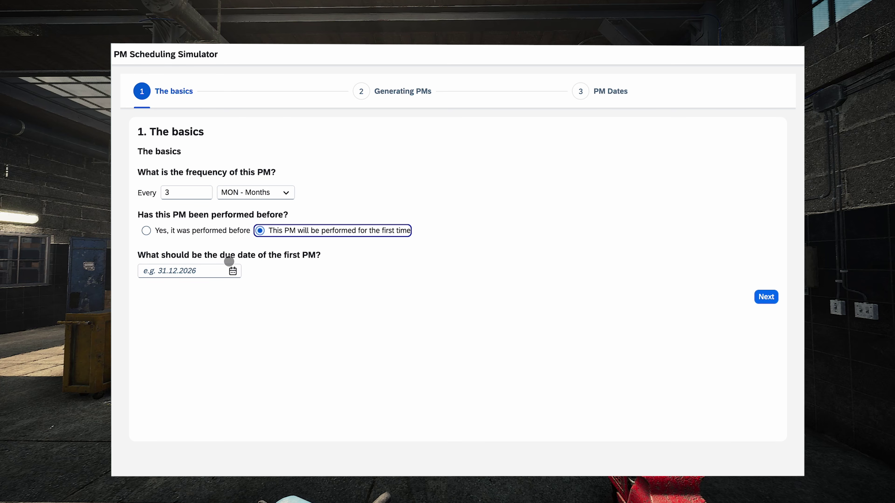
{"action": "left_click", "coordinate": [233, 270]}
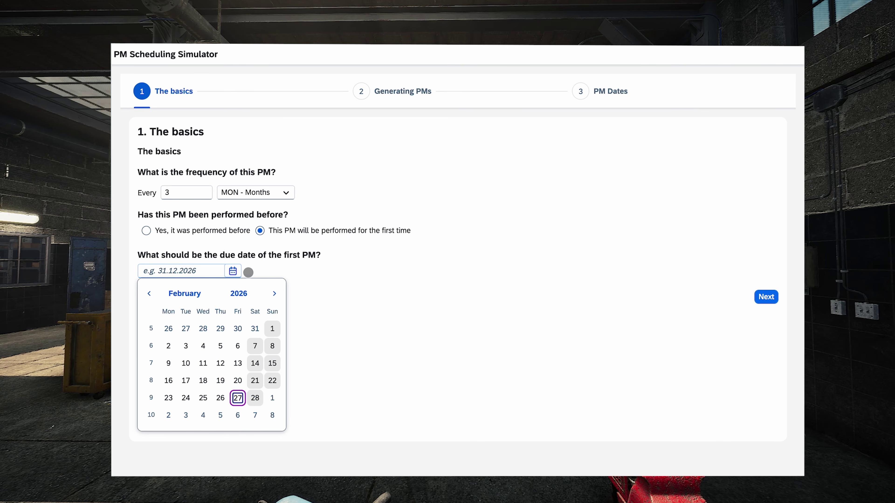
{"action": "left_click", "coordinate": [274, 293]}
{"action": "left_click", "coordinate": [274, 293]}
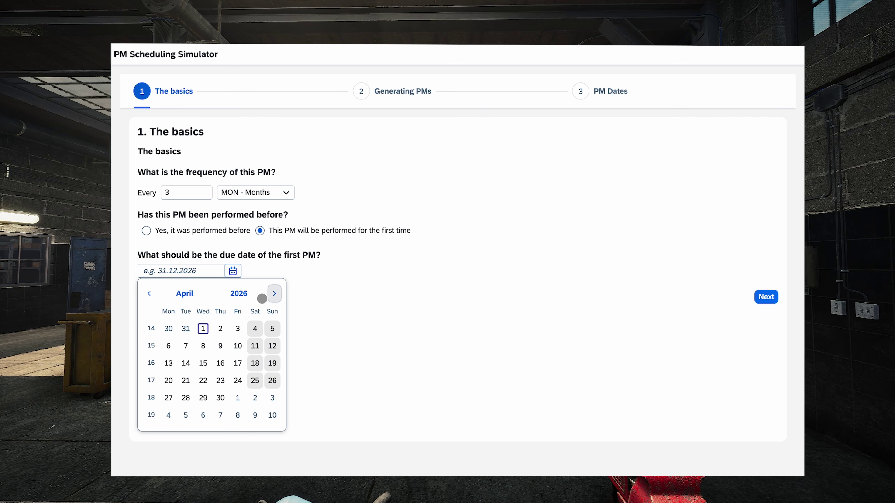
{"action": "left_click", "coordinate": [203, 329]}
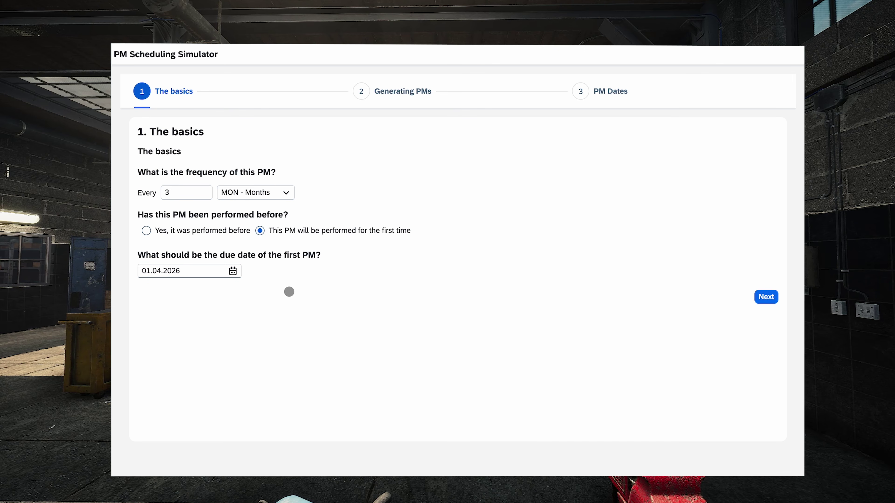
{"action": "left_click", "coordinate": [767, 297]}
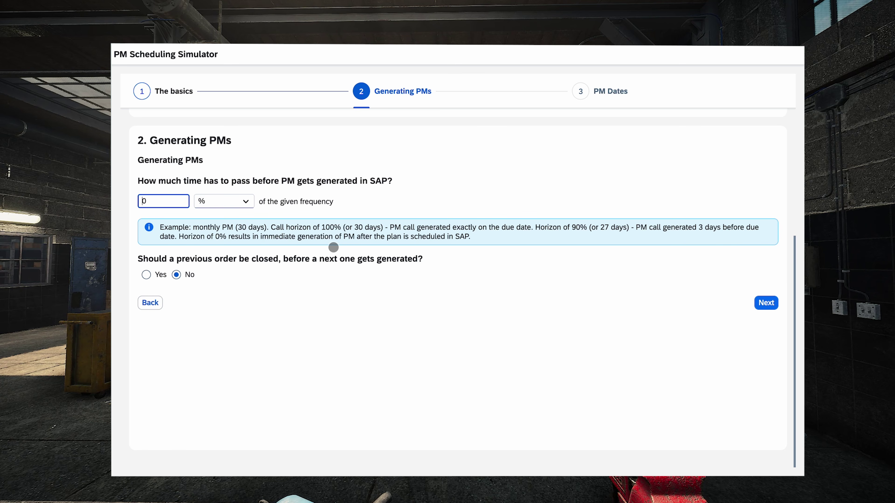
Set PM generation to 66 % of the frequency and require the previous order to be closed before the next one
{"action": "left_click", "coordinate": [246, 203]}
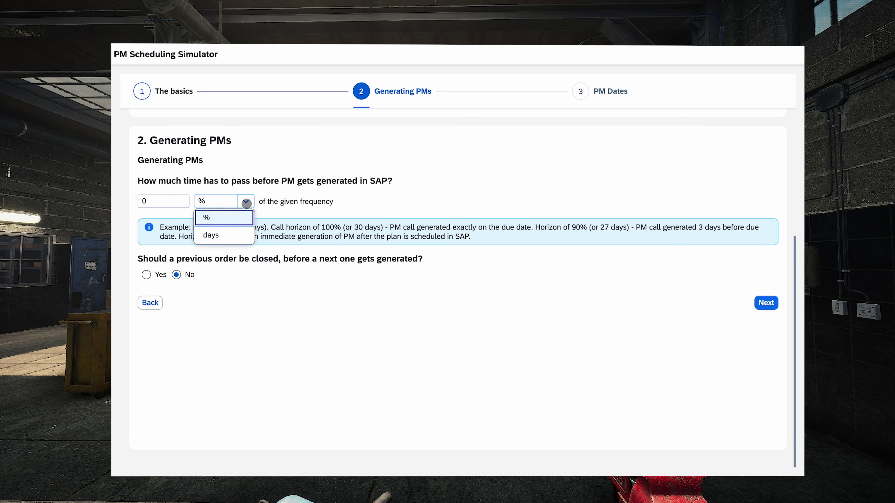
{"action": "left_click", "coordinate": [246, 202]}
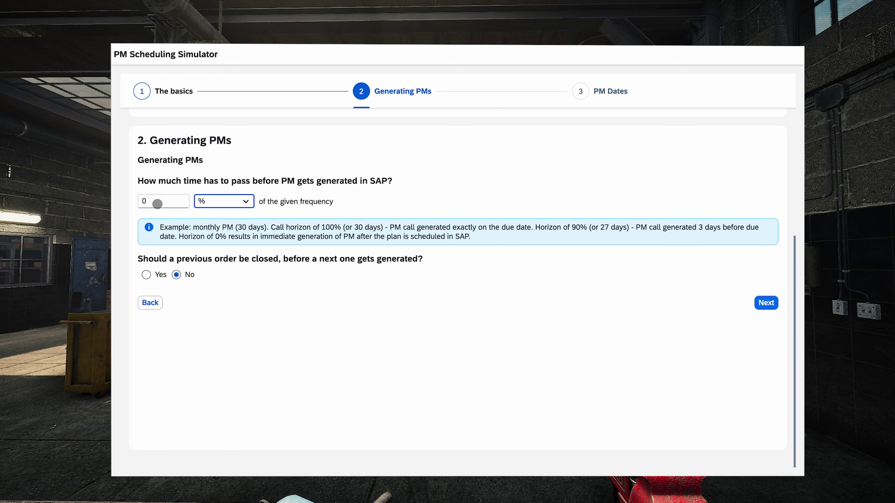
{"action": "left_click", "coordinate": [157, 203]}
{"action": "key", "text": "BackSpace"}
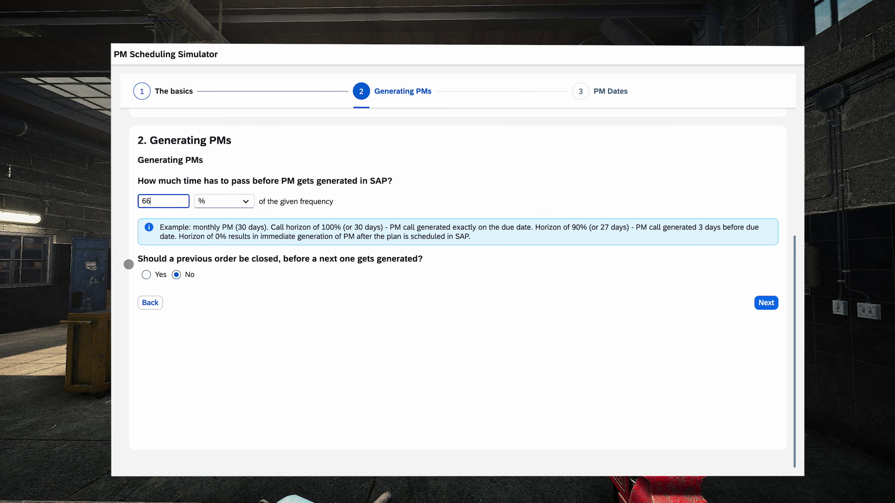
{"action": "left_click", "coordinate": [129, 264]}
{"action": "left_click", "coordinate": [146, 275]}
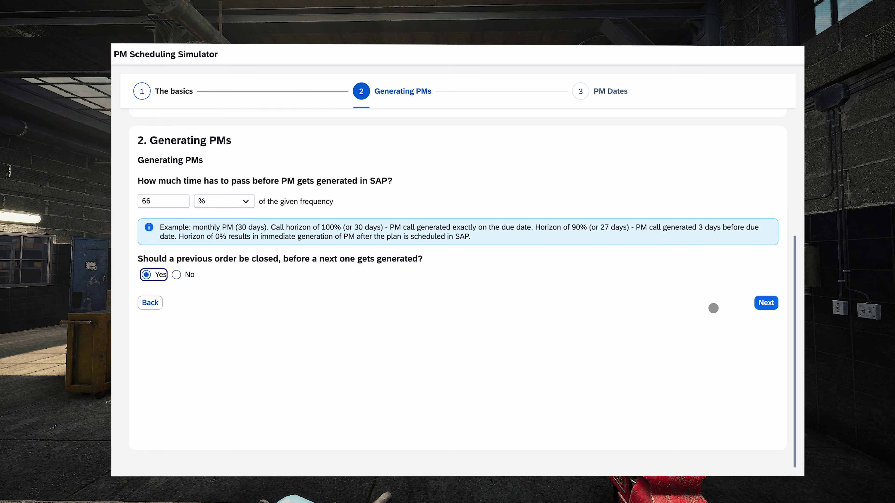
{"action": "left_click", "coordinate": [763, 303]}
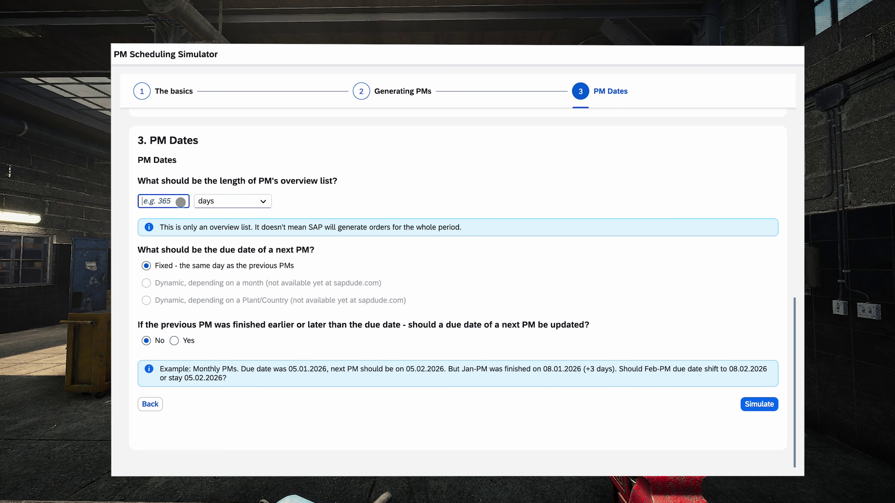
Set the PM overview list length to 2 years and enable updating the next due date after early or late completion
{"action": "type", "text": "2"}
{"action": "left_click", "coordinate": [269, 202]}
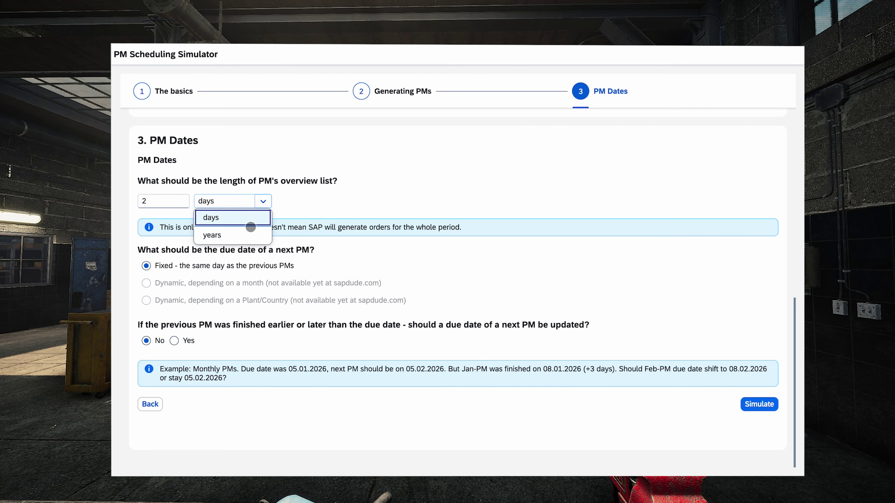
{"action": "left_click", "coordinate": [239, 233]}
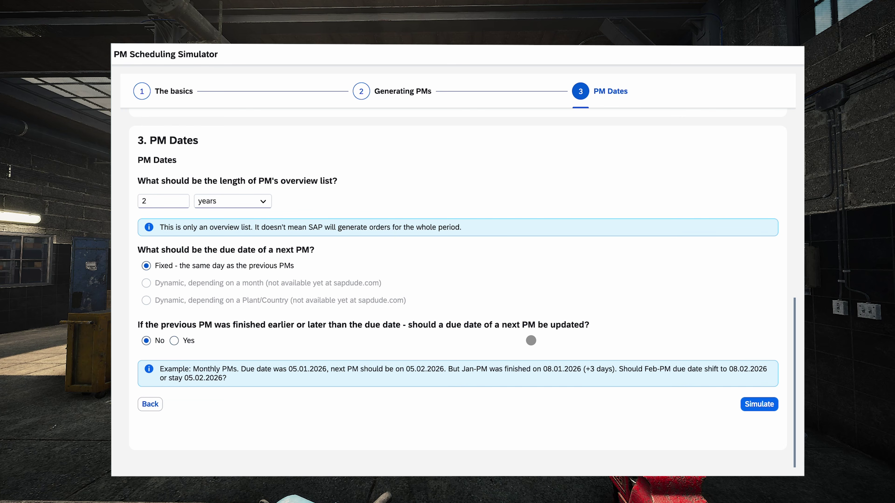
{"action": "left_click", "coordinate": [174, 341]}
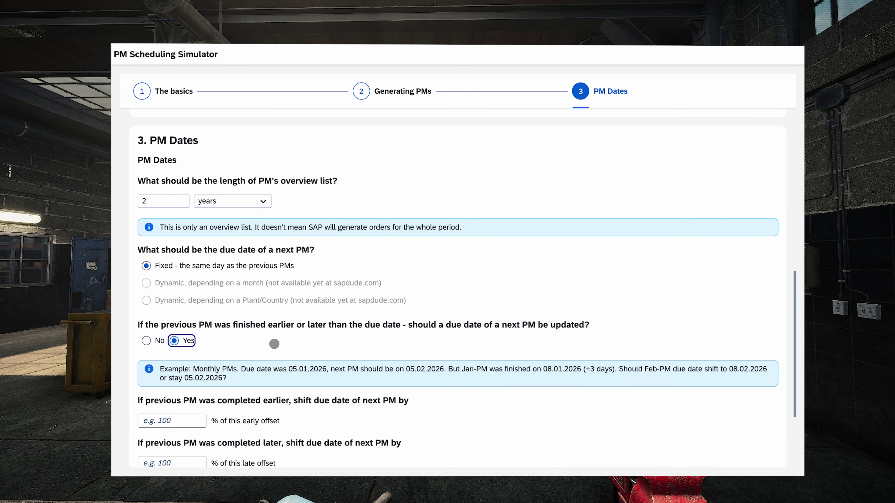
{"action": "scroll", "coordinate": [275, 343], "scroll_direction": "down", "scroll_amount": 3}
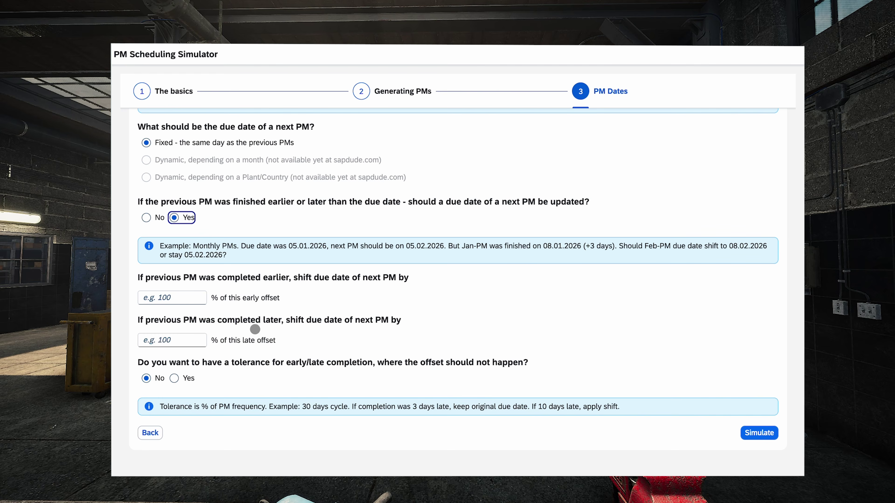
Disable updating the next PM's due date after early or late completion and run the scheduling simulation
{"action": "key", "text": "Left"}
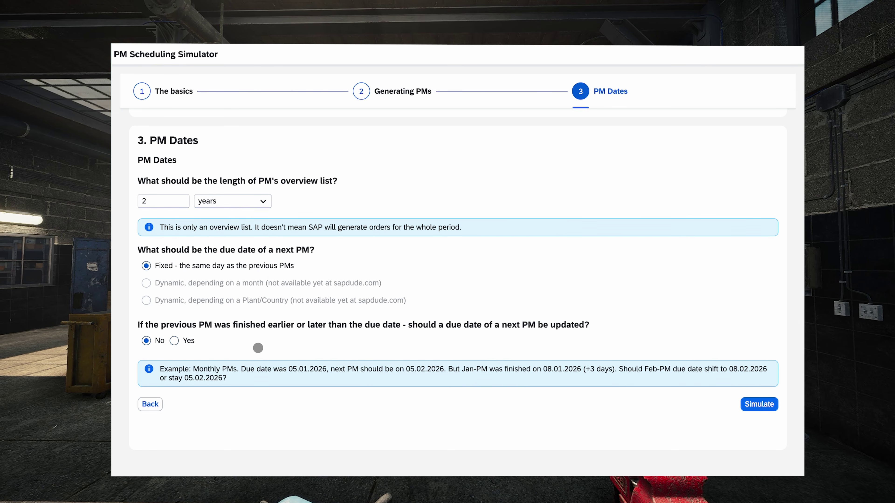
{"action": "left_click", "coordinate": [756, 403]}
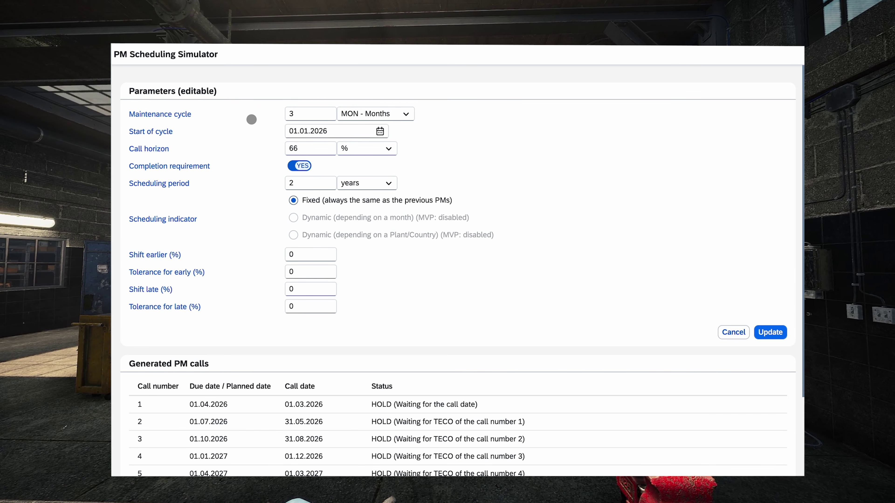
Review the simulated scheduling parameters, the generated PM calls, and the explanations of maintenance cycle, call horizon and completion requirement
{"action": "left_click", "coordinate": [302, 114]}
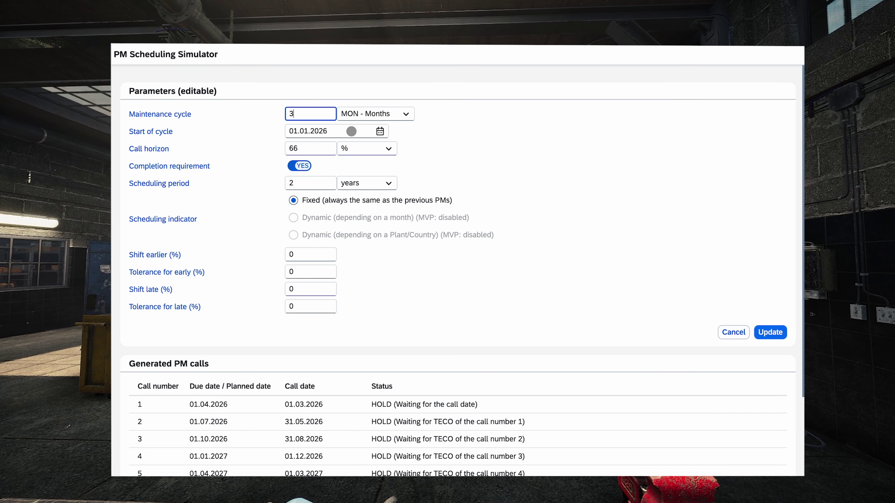
{"action": "left_click", "coordinate": [351, 131]}
{"action": "left_click", "coordinate": [325, 148]}
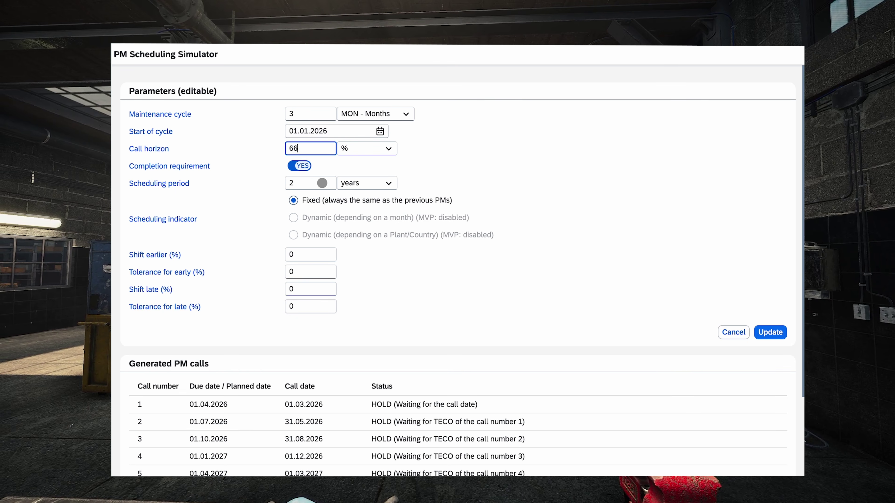
{"action": "left_click", "coordinate": [535, 200]}
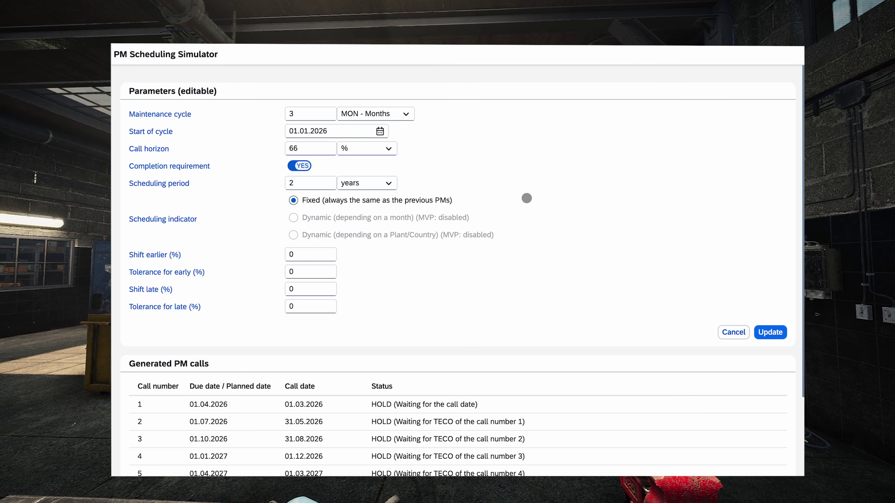
{"action": "scroll", "coordinate": [408, 388], "scroll_direction": "down", "scroll_amount": 3}
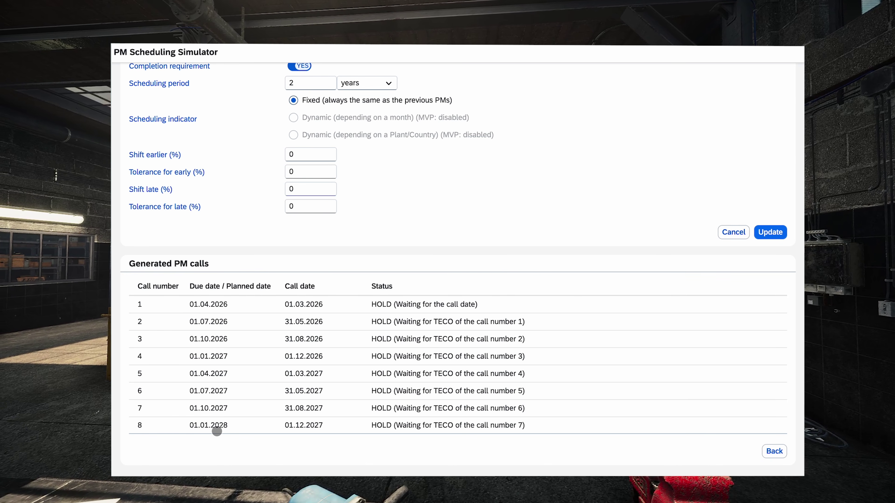
{"action": "scroll", "coordinate": [172, 364], "scroll_direction": "up", "scroll_amount": 3}
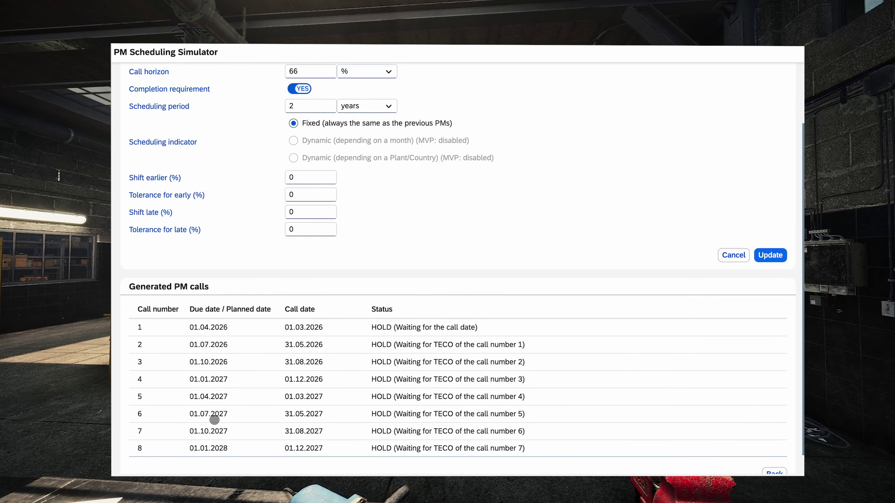
{"action": "mouse_move", "coordinate": [156, 113]}
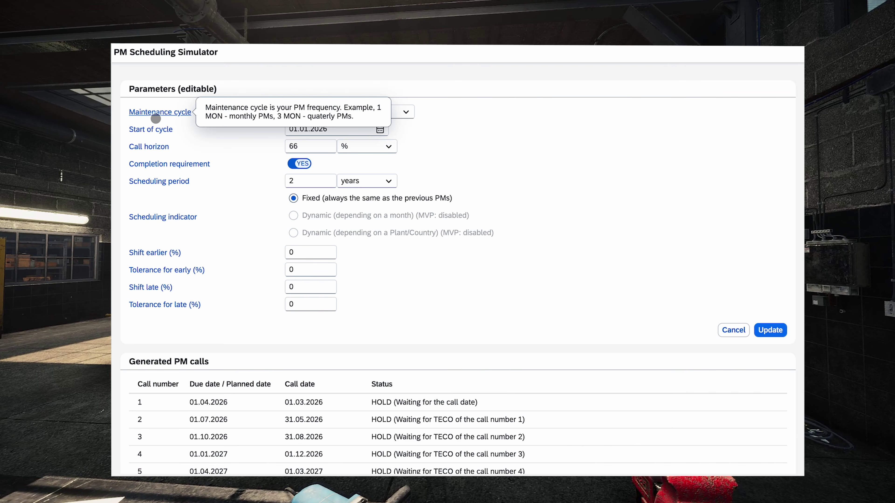
{"action": "mouse_move", "coordinate": [147, 146]}
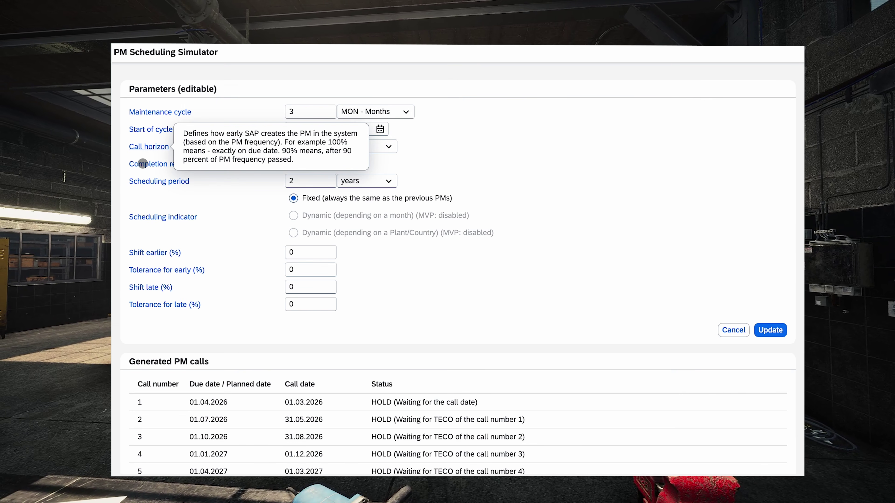
{"action": "mouse_move", "coordinate": [170, 164]}
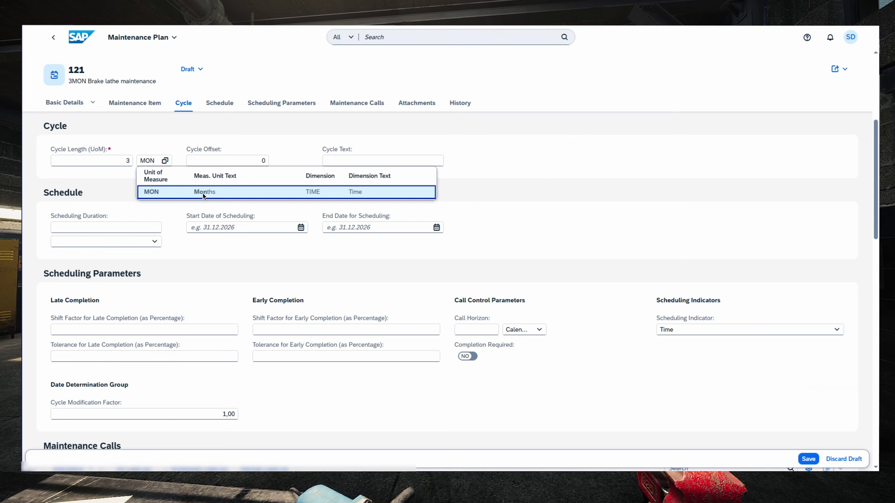
In the SAP maintenance plan, set the cycle length to 3 MON and the scheduling duration to 2 years
{"action": "left_click", "coordinate": [203, 195]}
{"action": "left_click", "coordinate": [106, 227]}
{"action": "type", "text": "2"}
{"action": "left_click", "coordinate": [155, 242]}
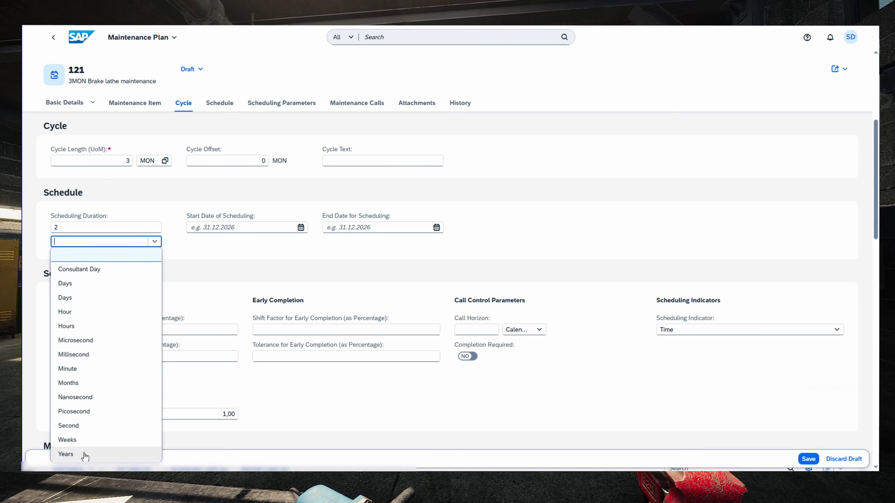
{"action": "left_click", "coordinate": [84, 455]}
Set the scheduling start date to 01.01.2026 and the call horizon to 66 percent with completion required, and save the plan
{"action": "left_click", "coordinate": [301, 227]}
{"action": "left_click", "coordinate": [198, 246]}
{"action": "left_click", "coordinate": [269, 275]}
{"action": "left_click", "coordinate": [528, 357]}
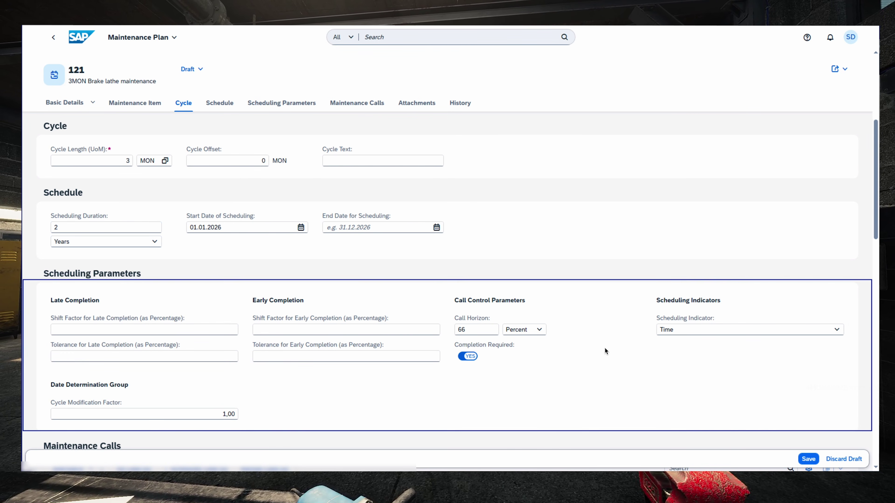
{"action": "key", "text": "ctrl+s"}
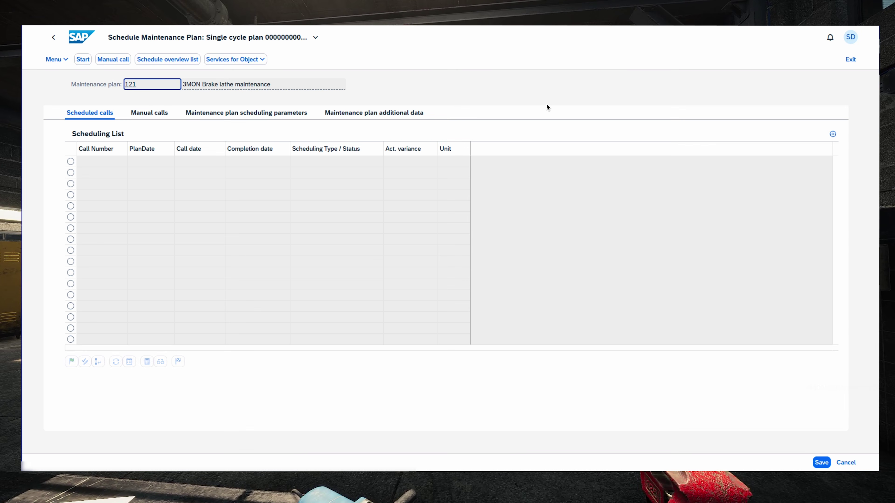
Start scheduling the brake lathe maintenance plan with cycle start 01.01.2026 and release call number 1
{"action": "left_click", "coordinate": [82, 59]}
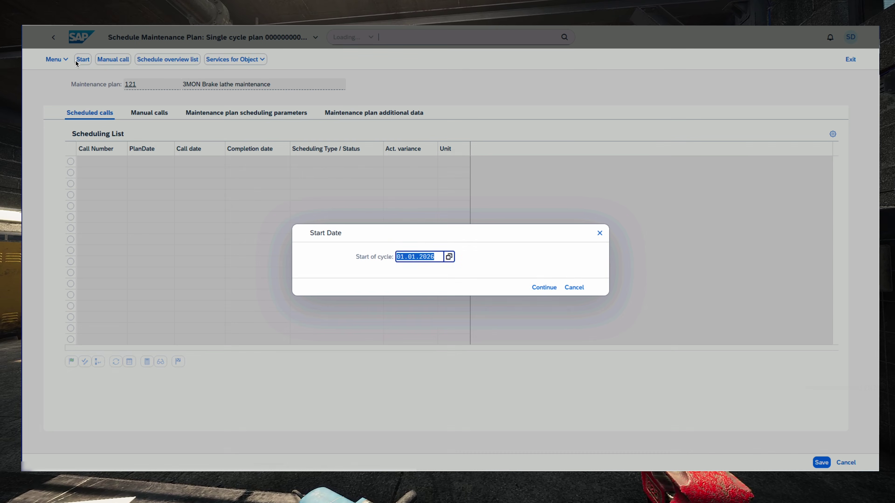
{"action": "left_click", "coordinate": [539, 288]}
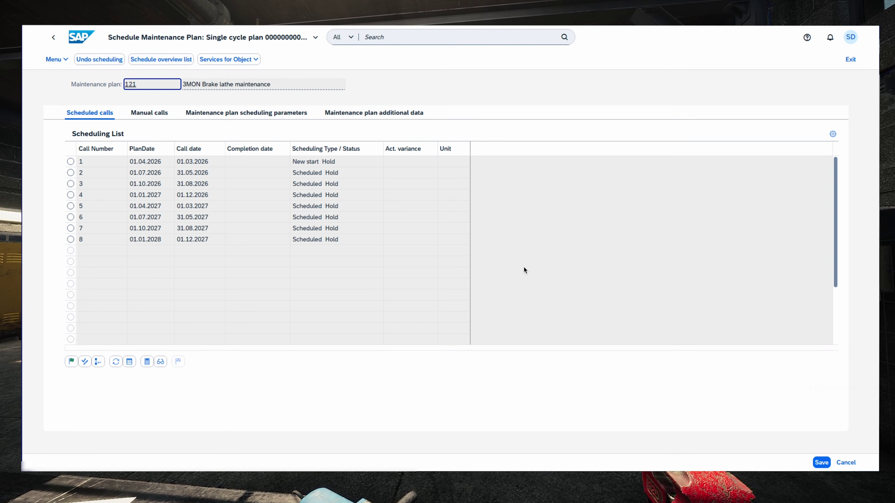
{"action": "left_click", "coordinate": [70, 161]}
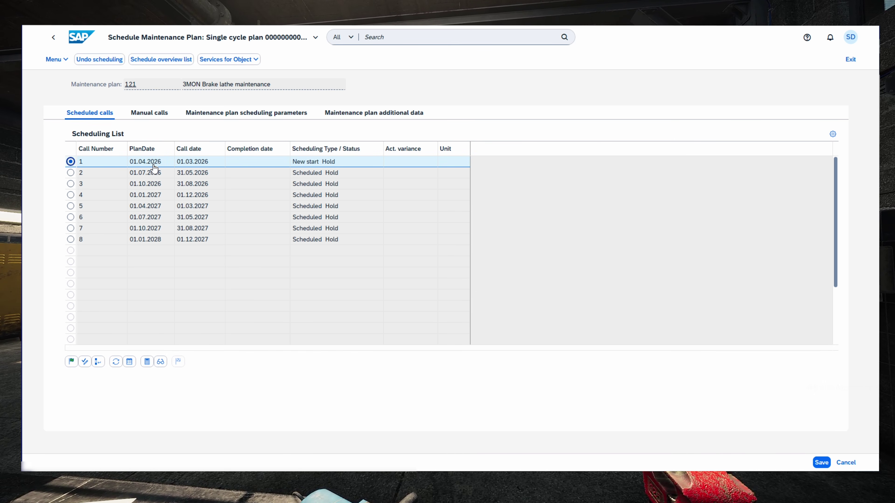
{"action": "left_click", "coordinate": [70, 363]}
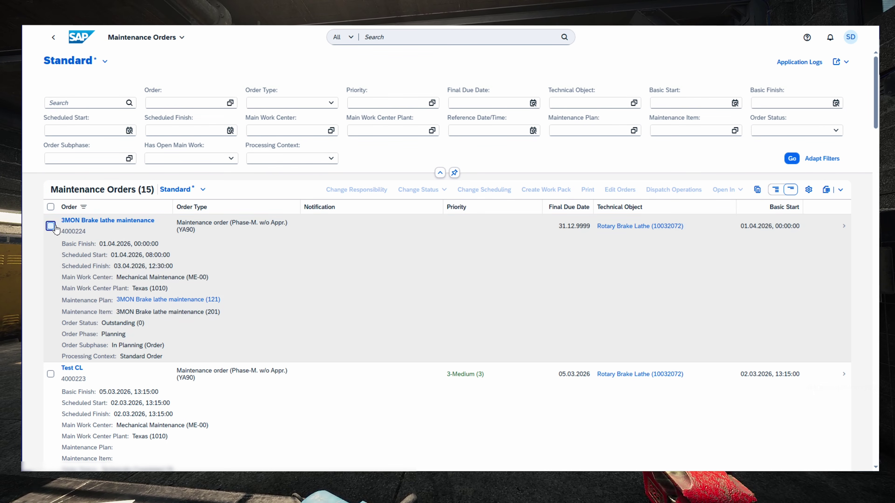
Release the 3MON Brake lathe maintenance order in Maintenance Orders and dispatch its operations
{"action": "left_click", "coordinate": [422, 189]}
{"action": "left_click", "coordinate": [427, 208]}
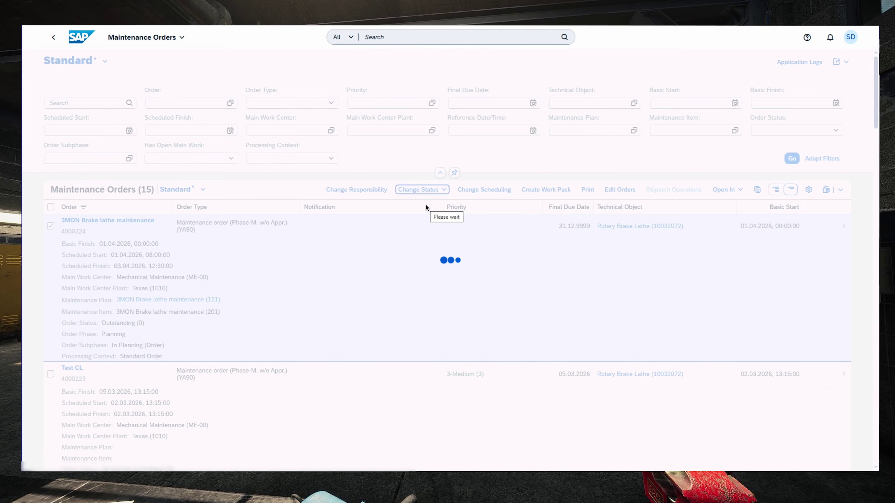
{"action": "left_click", "coordinate": [674, 190]}
Select all of the lathe order's operations, 0010 to 0060, in Perform Maintenance Jobs
{"action": "left_click", "coordinate": [51, 191]}
{"action": "left_click", "coordinate": [50, 207]}
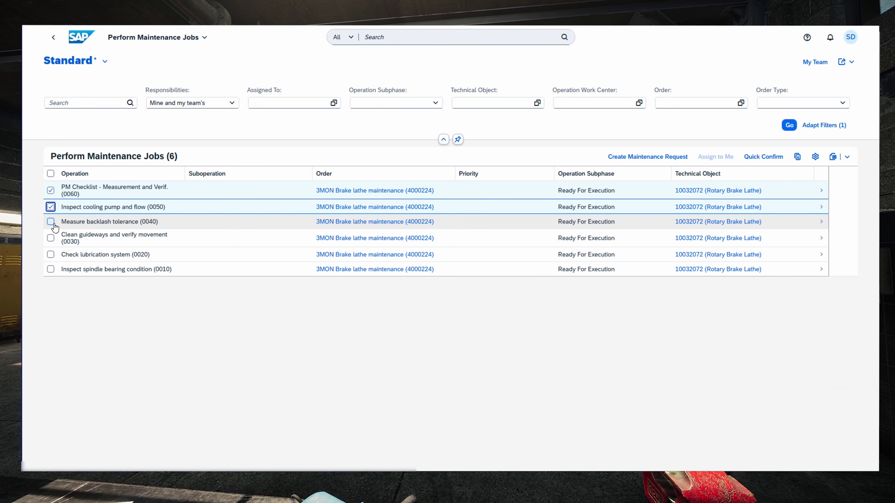
{"action": "left_click", "coordinate": [51, 221]}
{"action": "left_click", "coordinate": [50, 238]}
{"action": "left_click", "coordinate": [50, 255]}
{"action": "left_click", "coordinate": [50, 269]}
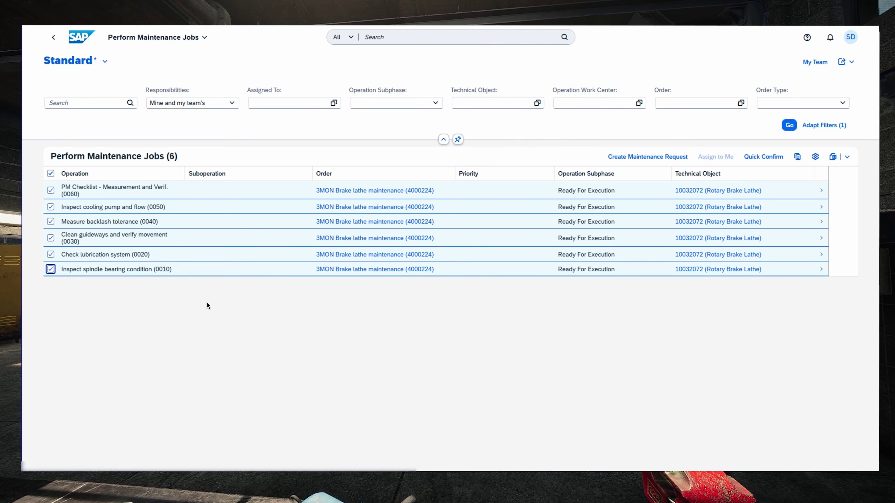
Open the checklist of PM Checklist operation 0060 and record backlash tolerance 0,0200 mm and cooling pump flow COOLFLOW (OK)
{"action": "left_click", "coordinate": [237, 192]}
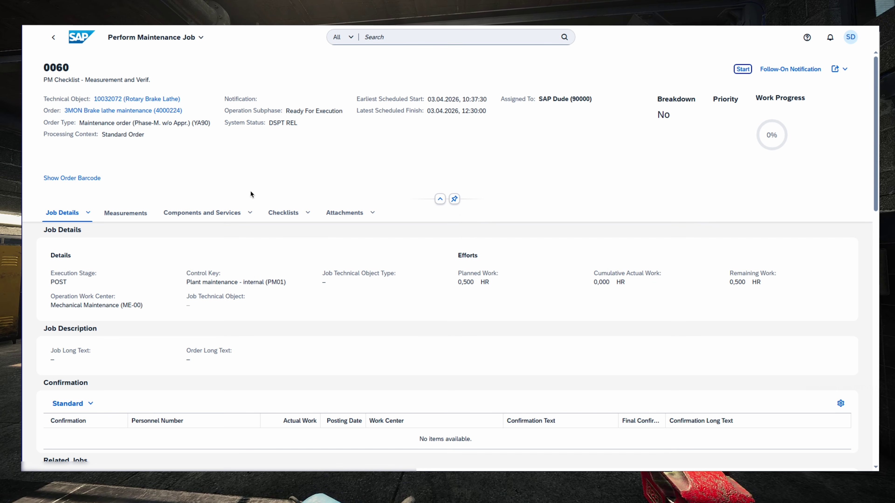
{"action": "left_click", "coordinate": [289, 221]}
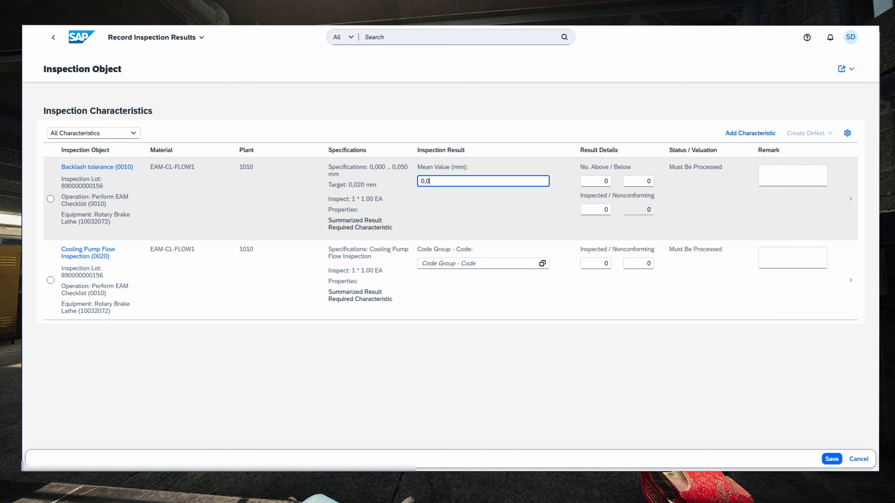
{"action": "key", "text": "Return"}
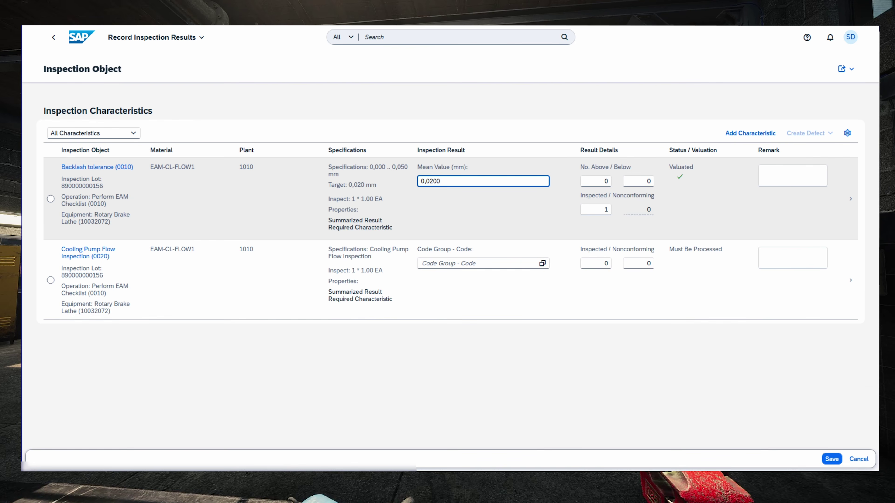
{"action": "left_click", "coordinate": [542, 264]}
{"action": "left_click", "coordinate": [247, 237]}
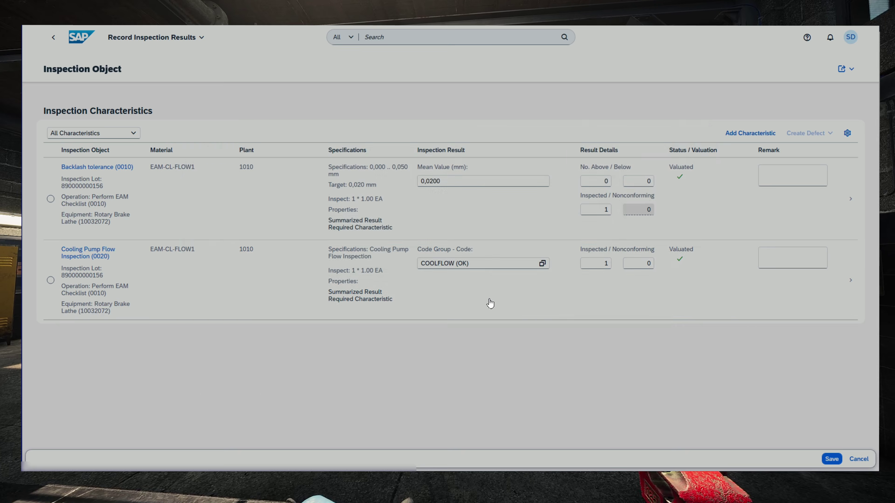